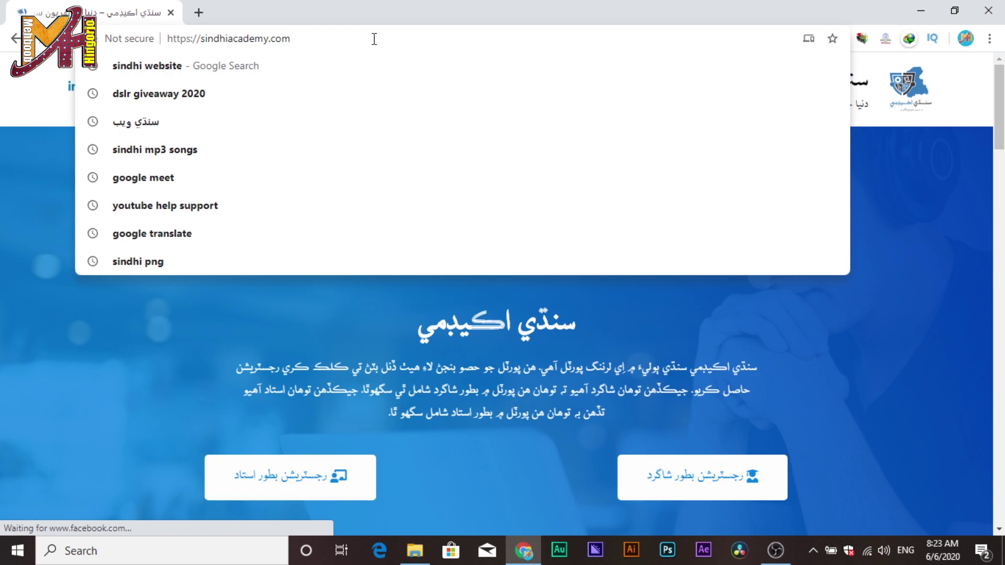
# Load sindhiacademy.com in Chrome.
pyautogui.press('Return')
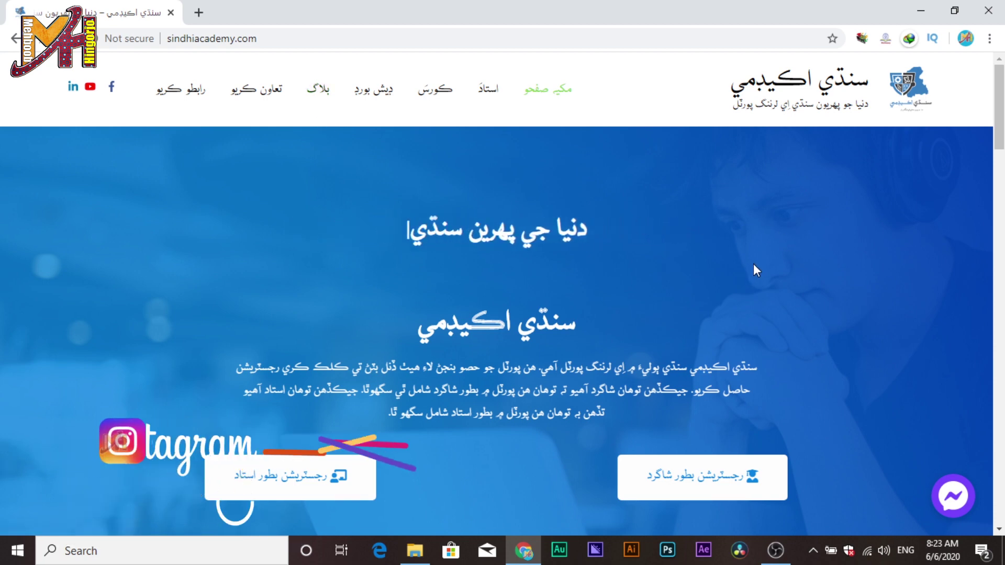
pyautogui.scroll(-9, 1002, 449)
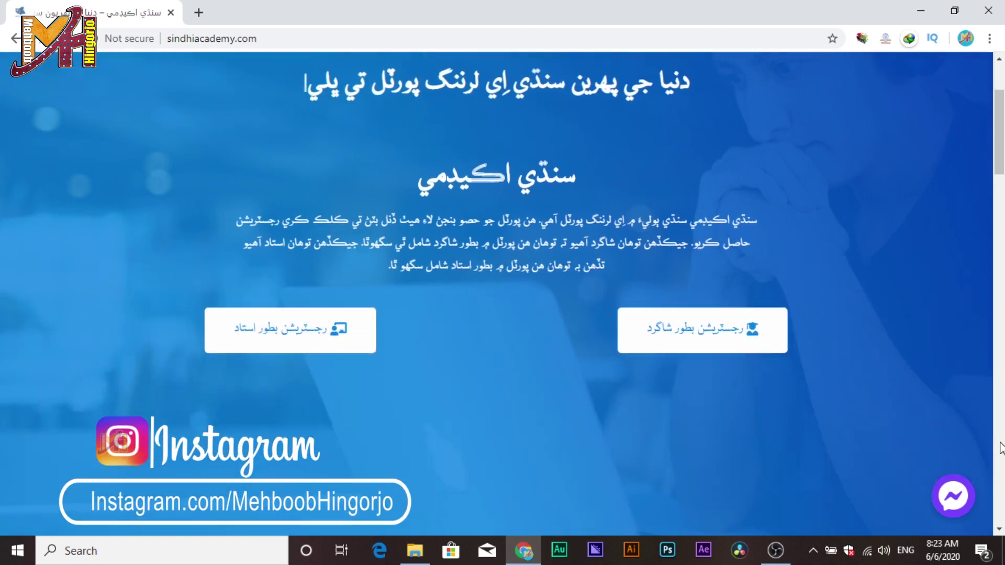
pyautogui.scroll(-1, 1001, 448)
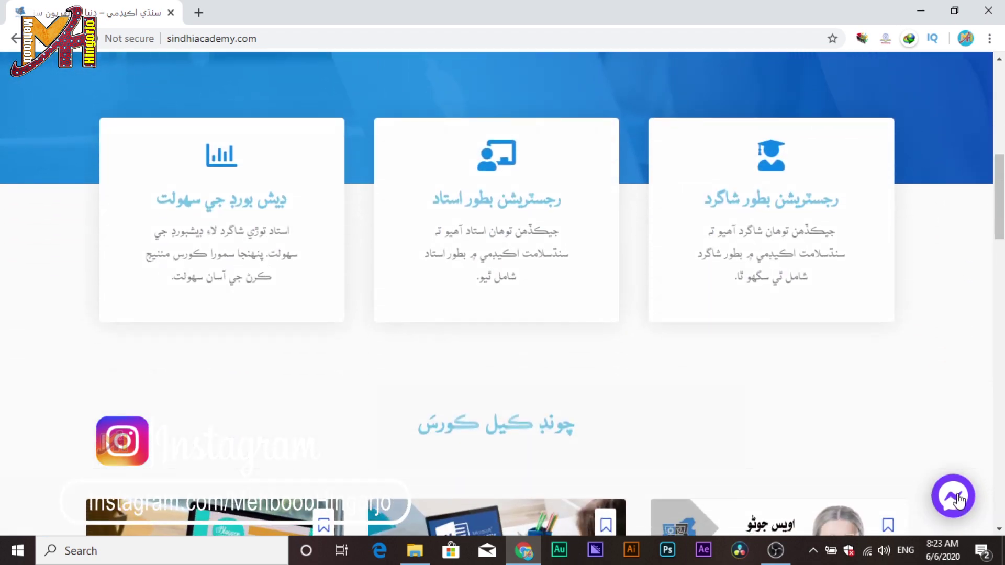
pyautogui.scroll(-4, 958, 500)
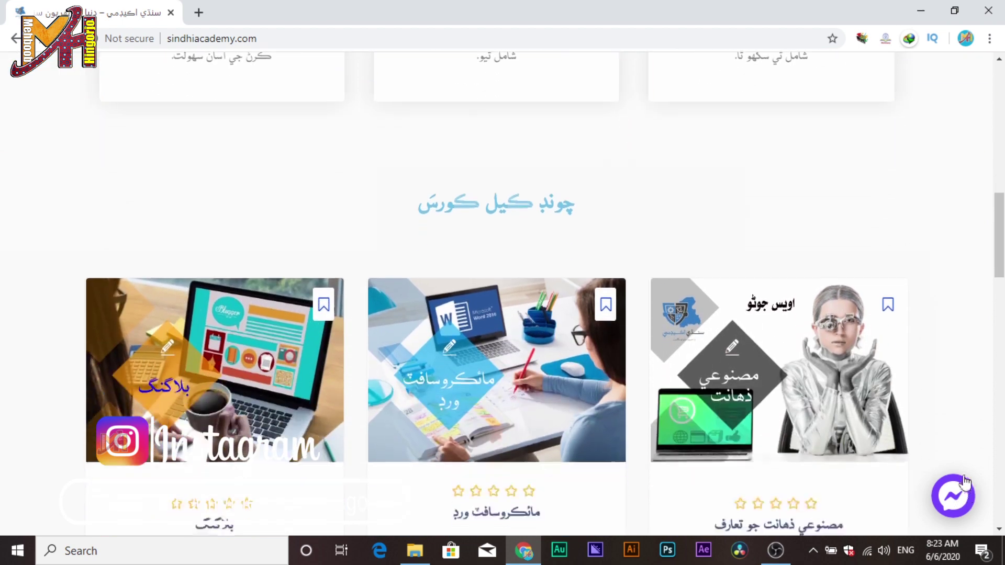
pyautogui.scroll(7, 908, 431)
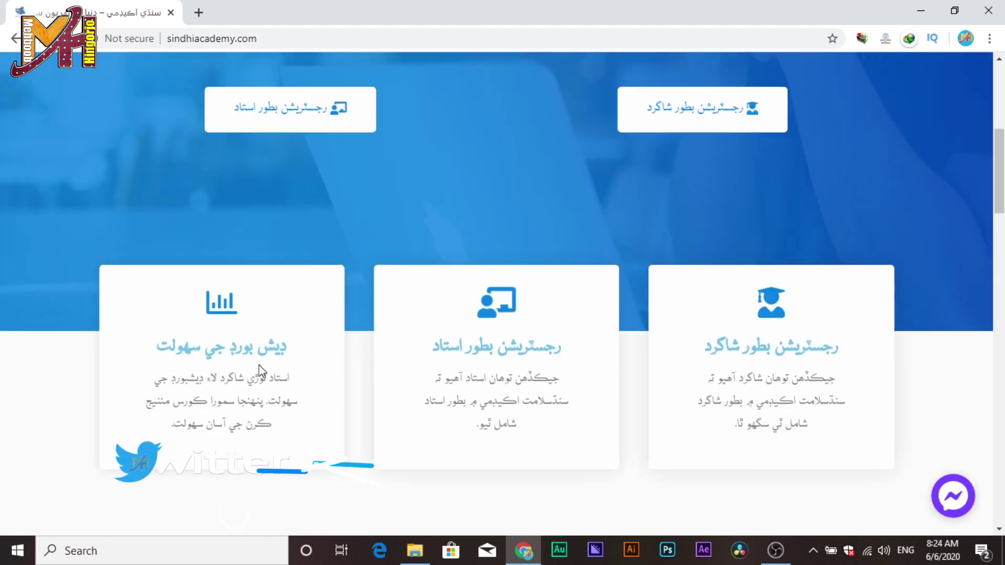
pyautogui.scroll(-6, 859, 382)
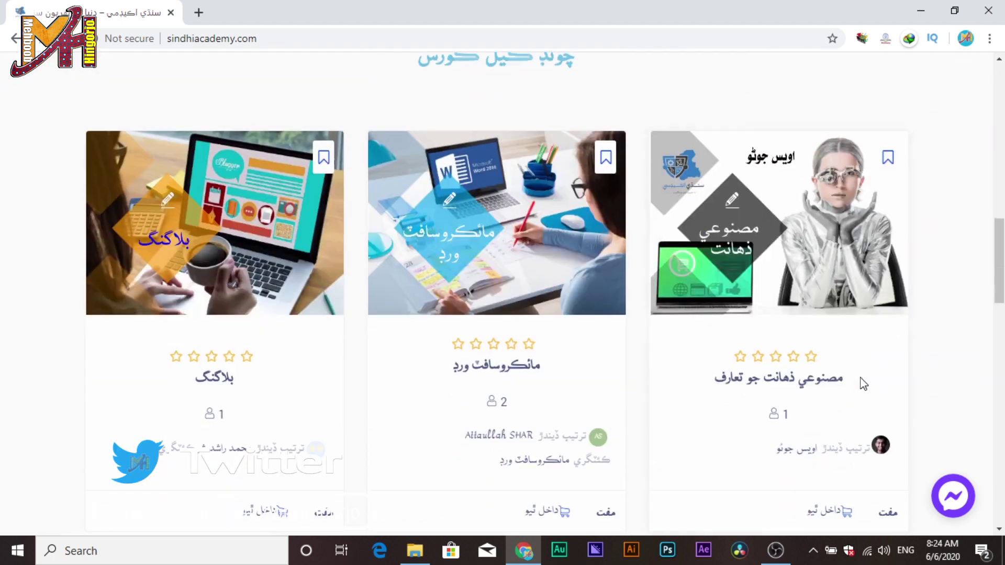
pyautogui.scroll(-10, 860, 383)
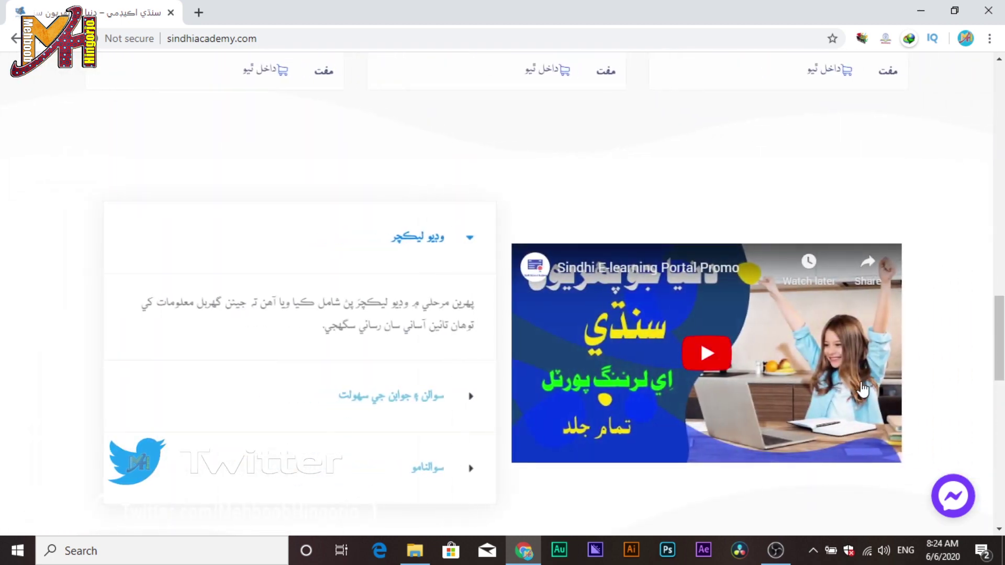
pyautogui.scroll(-8, 863, 390)
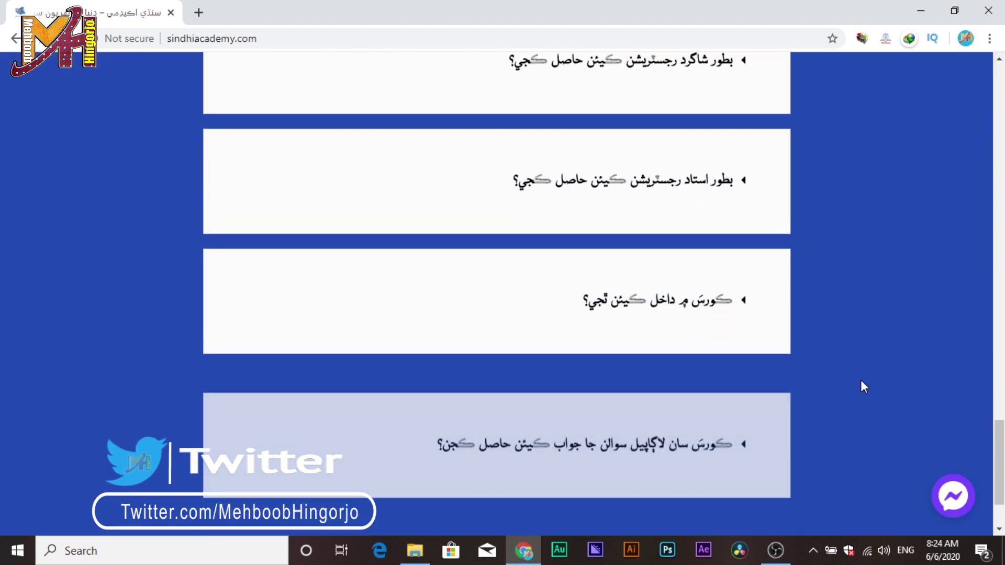
pyautogui.scroll(5, 861, 380)
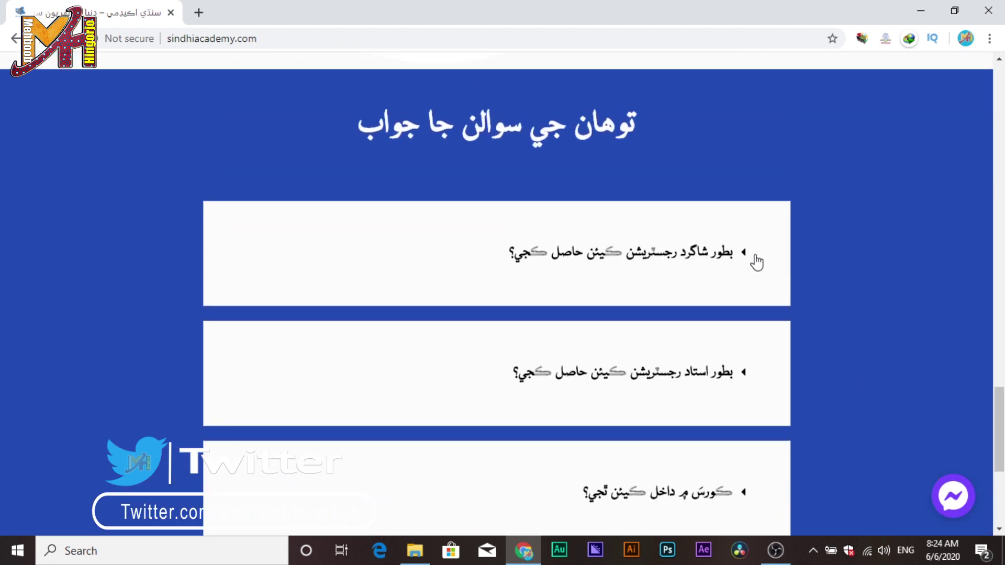
pyautogui.click(676, 381)
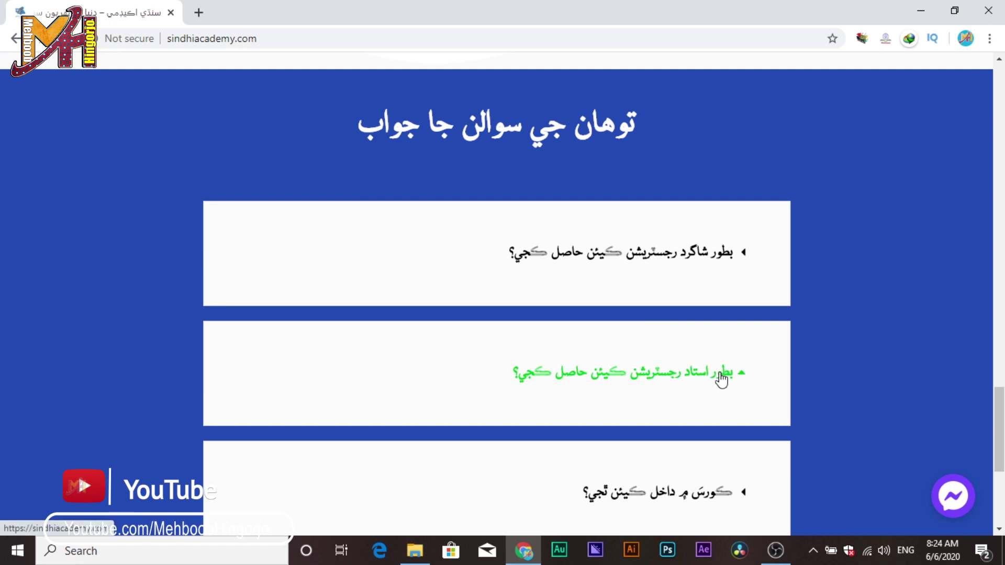
pyautogui.click(722, 380)
pyautogui.click(723, 378)
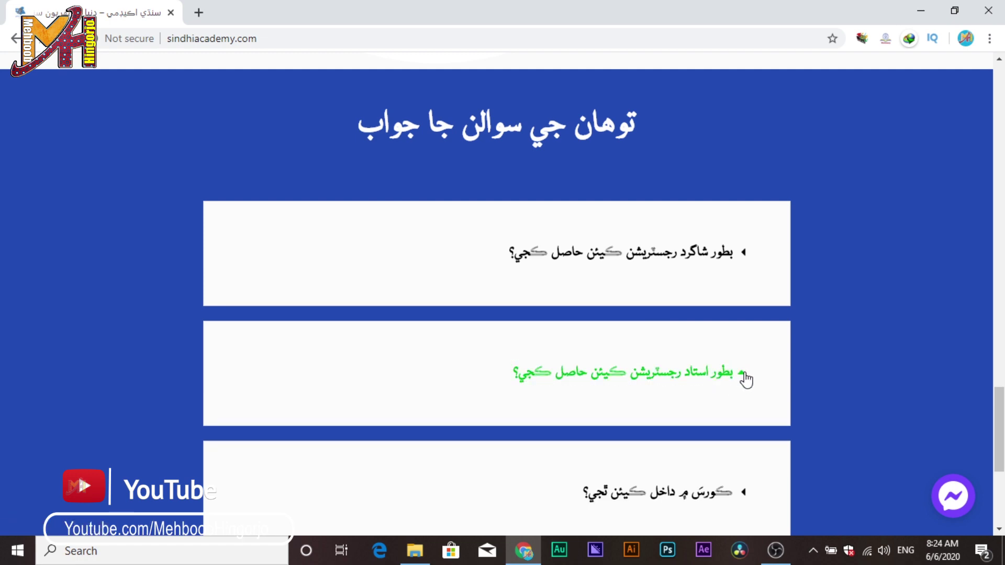
pyautogui.scroll(15, 815, 370)
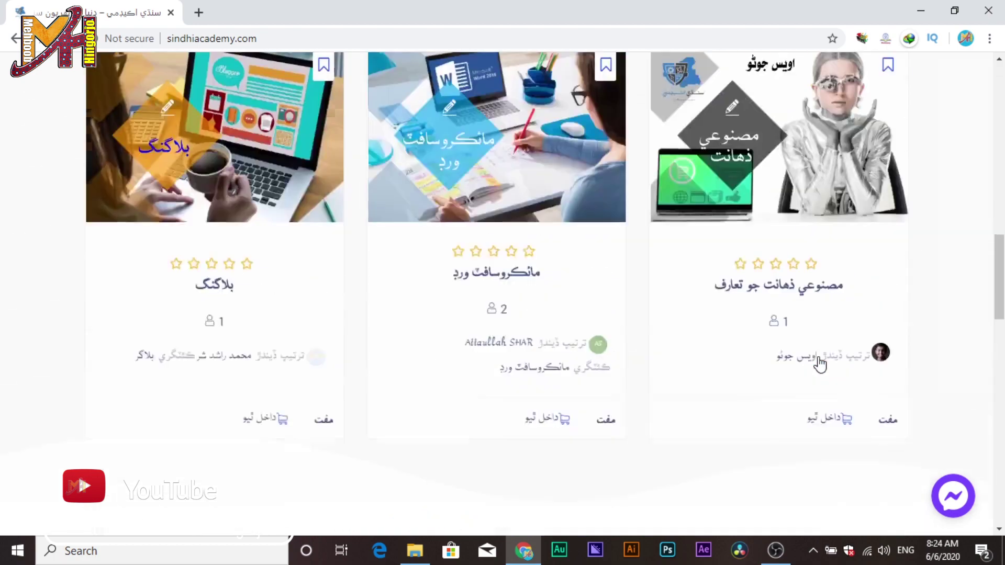
pyautogui.scroll(10, 819, 361)
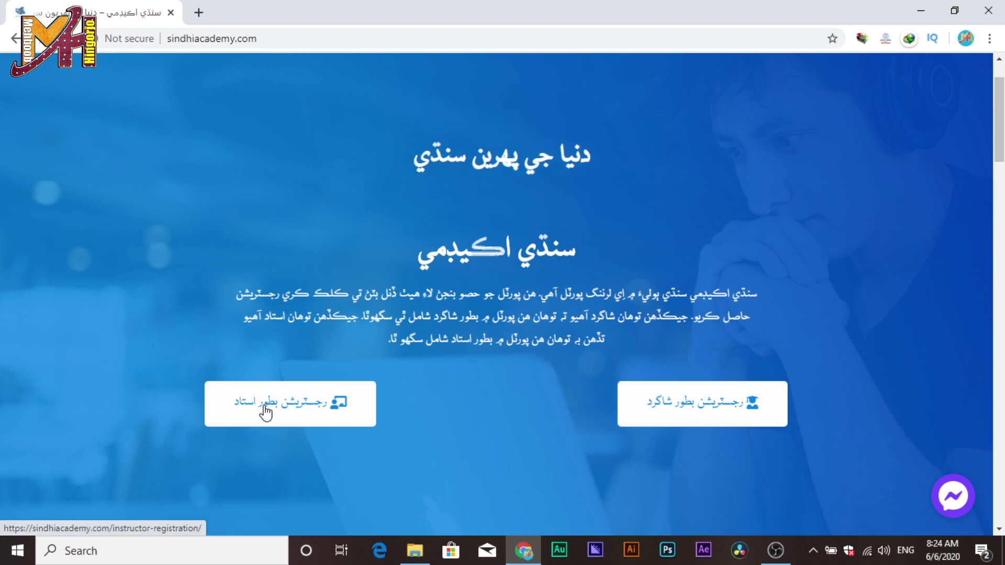
# Open the instructor registration form and enter the first name, last name and username.
pyautogui.click(266, 414)
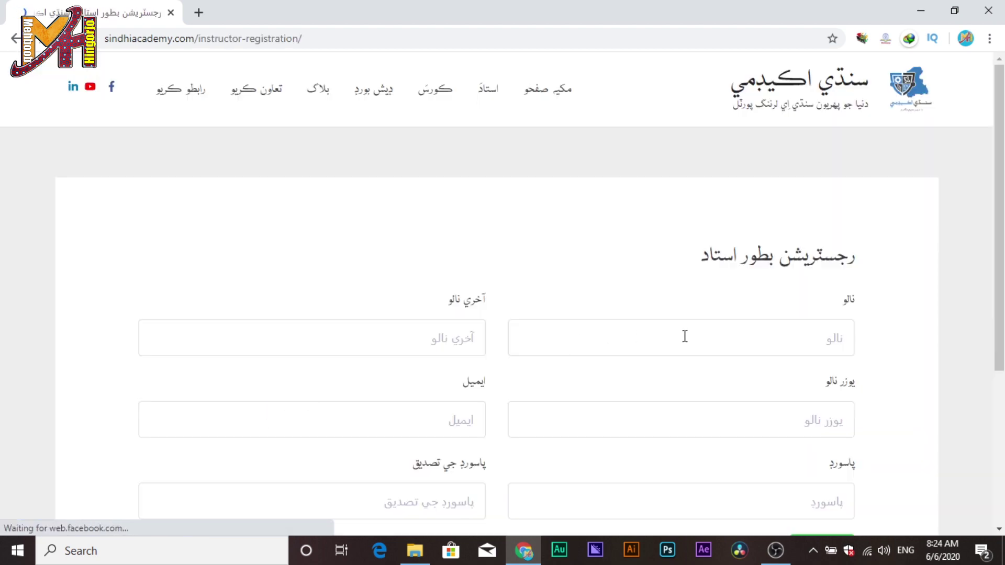
pyautogui.click(685, 337)
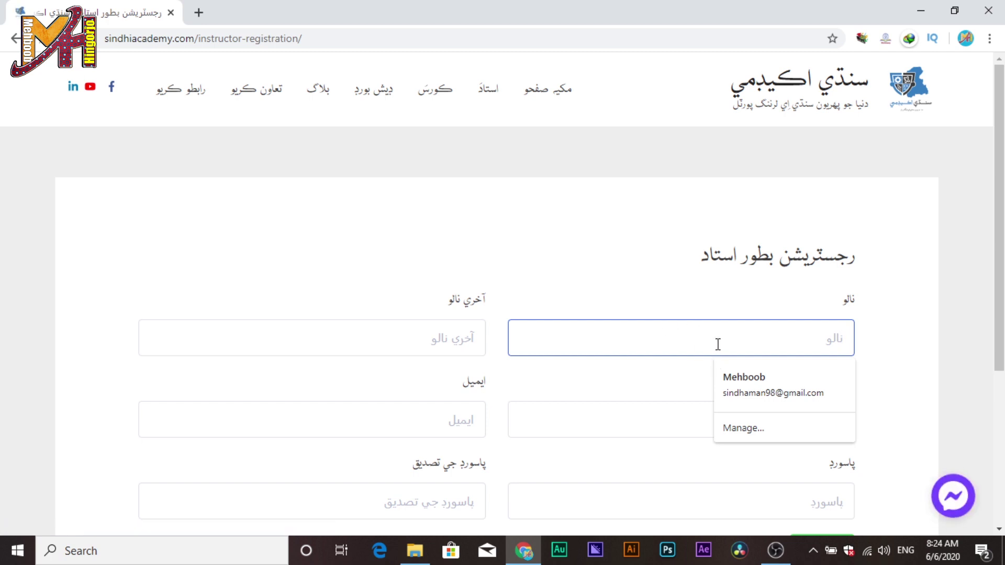
pyautogui.write('محبوب')
pyautogui.click(469, 350)
pyautogui.write('هنگورجو')
pyautogui.click(661, 406)
pyautogui.write('ج')
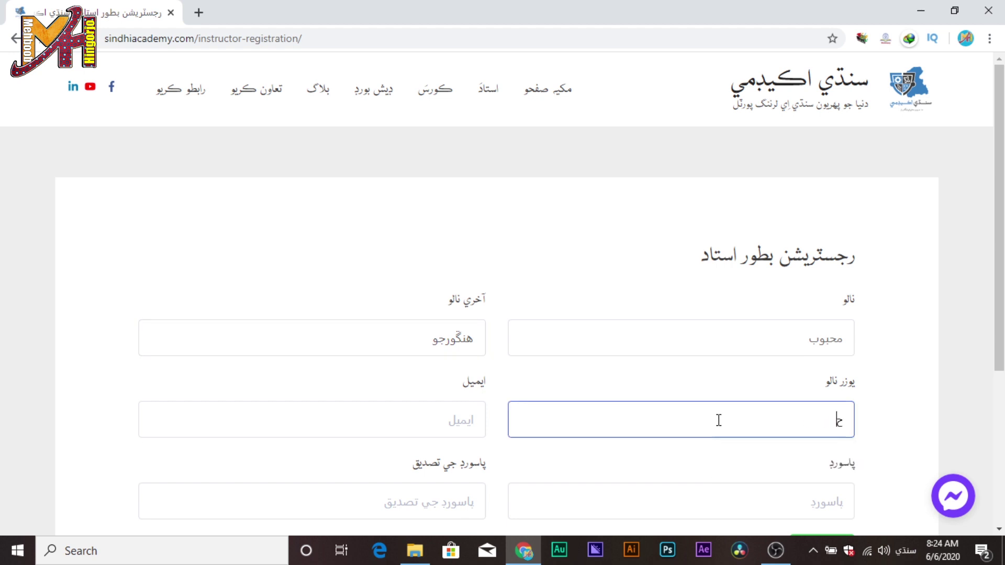
pyautogui.click(738, 413)
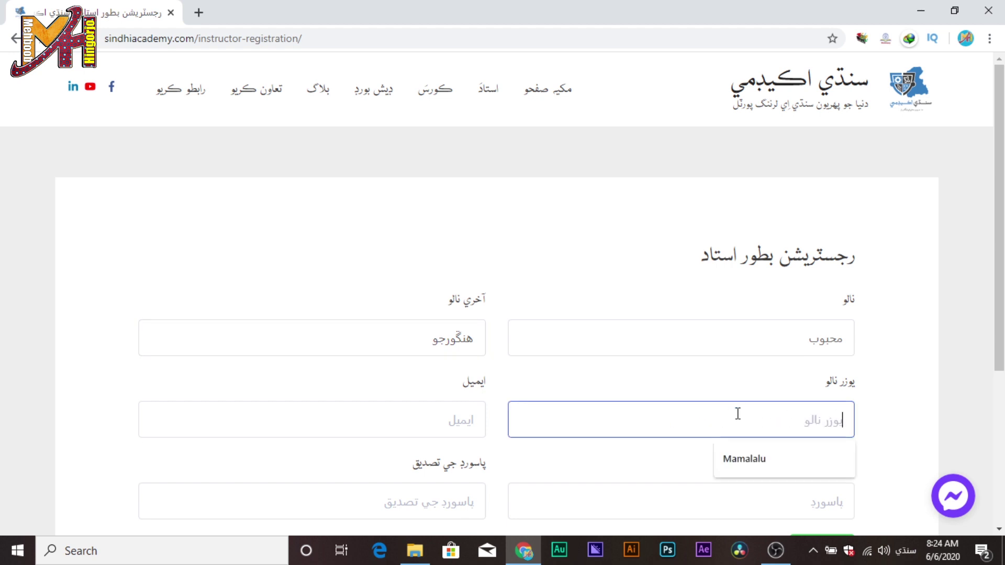
pyautogui.write('mehboobhinjgo')
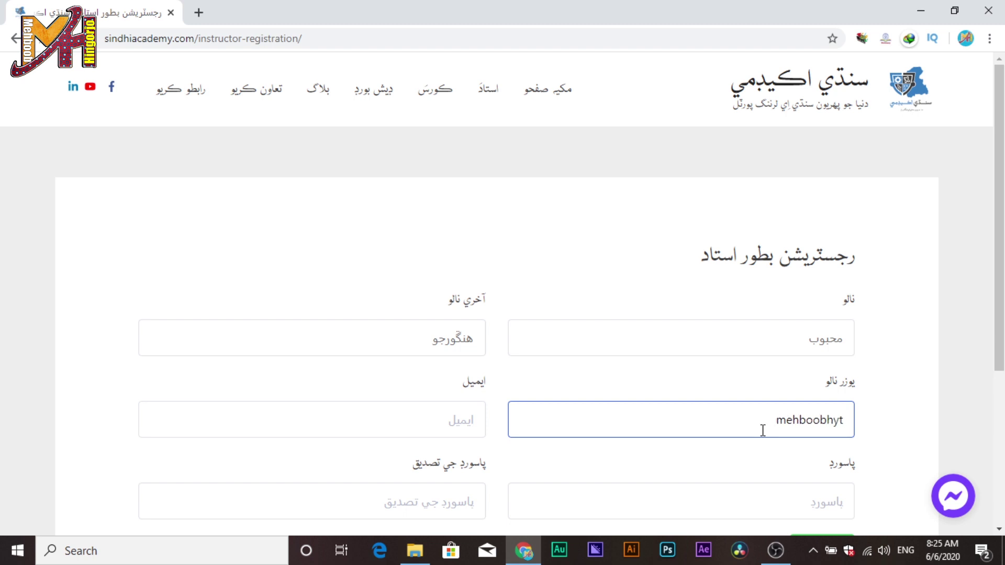
# Enter the e-mail address, the password and its confirmation, then submit the instructor registration.
pyautogui.click(472, 424)
pyautogui.scroll(-1, 598, 419)
pyautogui.scroll(-3, 597, 419)
pyautogui.click(748, 257)
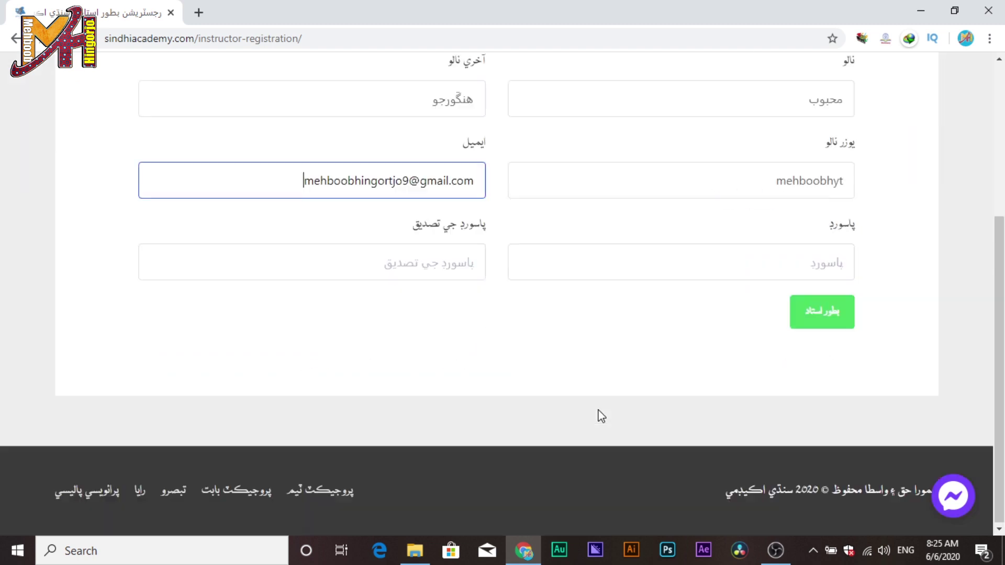
pyautogui.write('123')
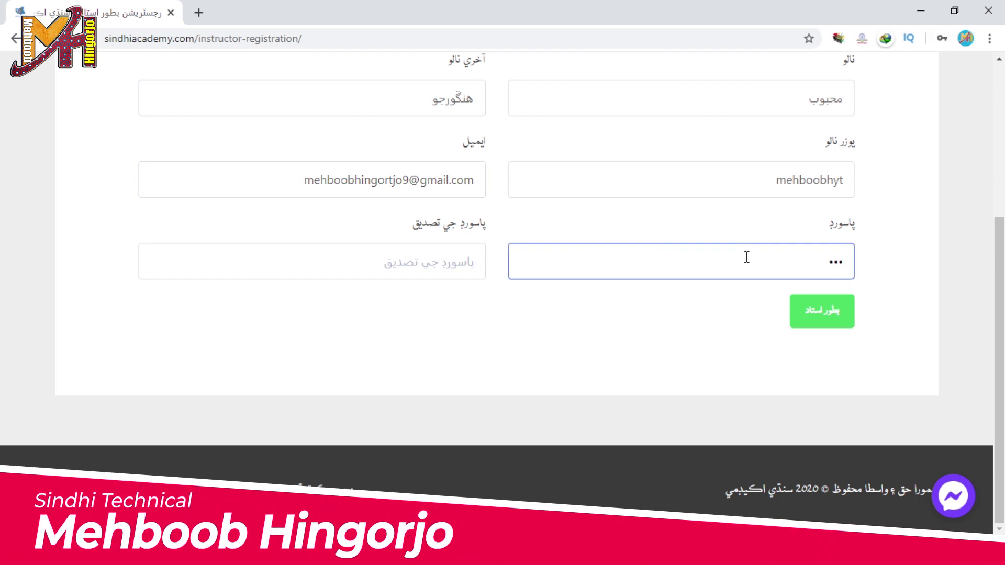
pyautogui.press('BackSpace')
pyautogui.press('BackSpace')
pyautogui.press('BackSpace')
pyautogui.write('1')
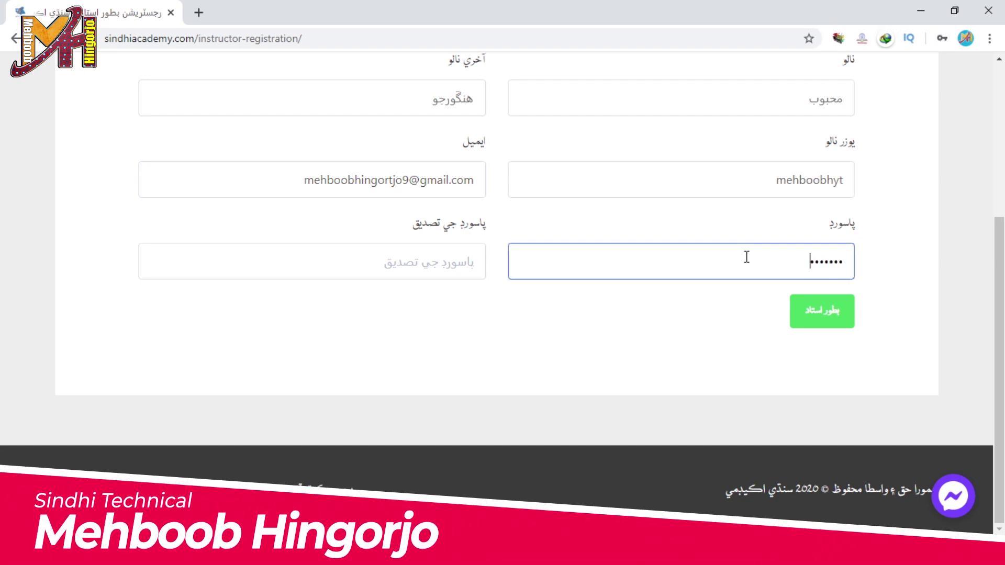
pyautogui.click(460, 261)
pyautogui.write('12')
pyautogui.click(830, 323)
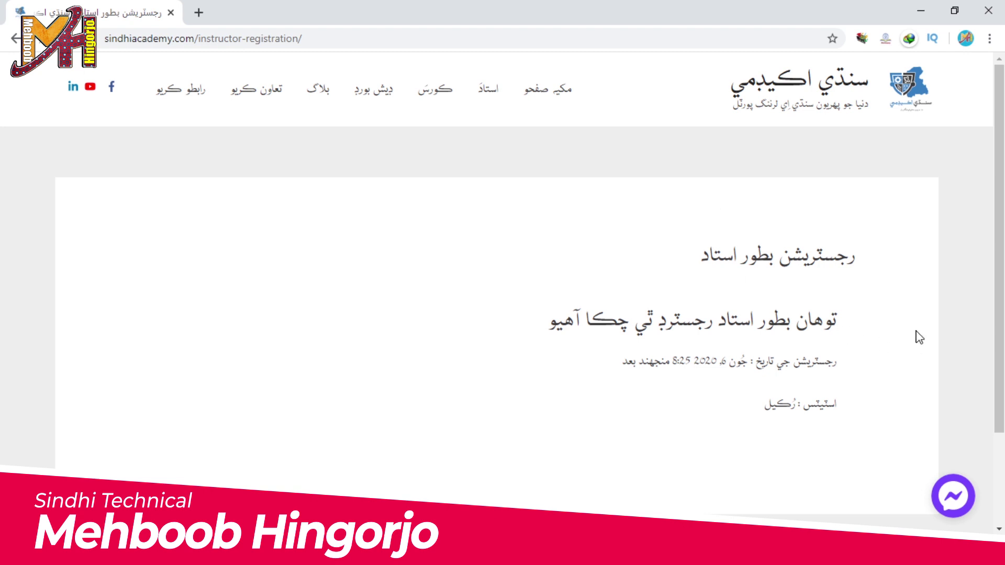
# Open the Microsoft Word course page and browse through its content.
pyautogui.scroll(-2, 904, 325)
pyautogui.scroll(2, 904, 321)
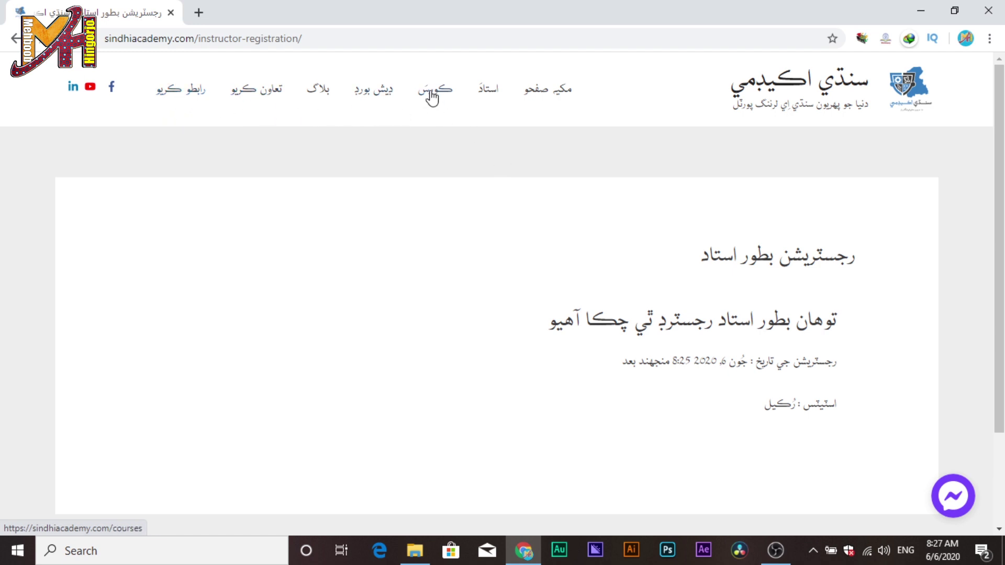
pyautogui.click(559, 104)
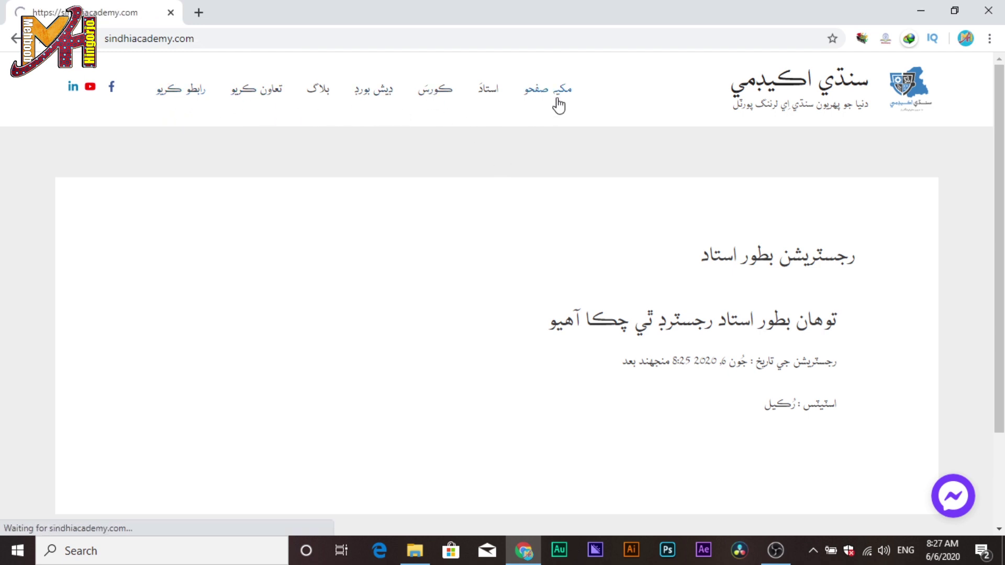
pyautogui.scroll(-15, 681, 256)
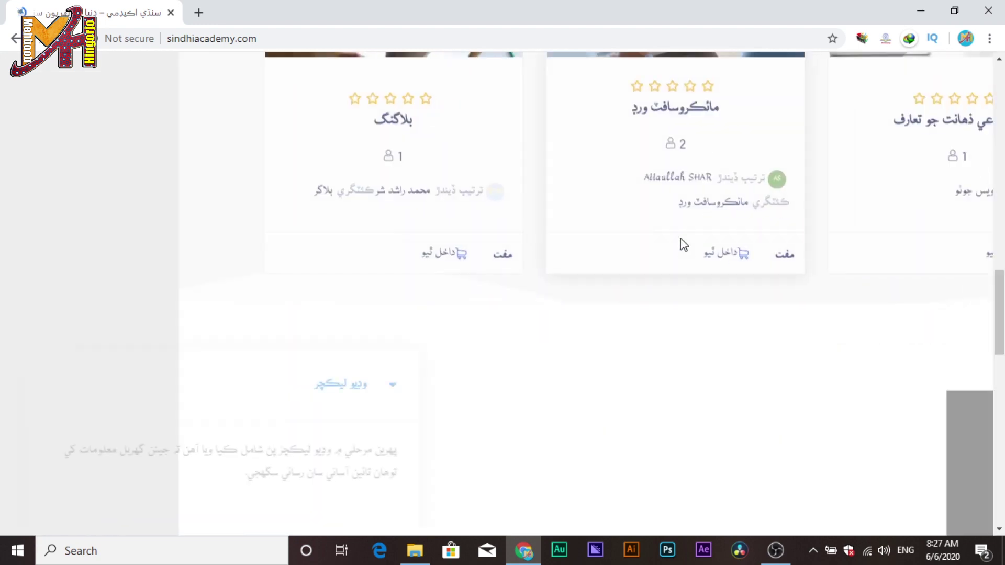
pyautogui.scroll(4, 580, 184)
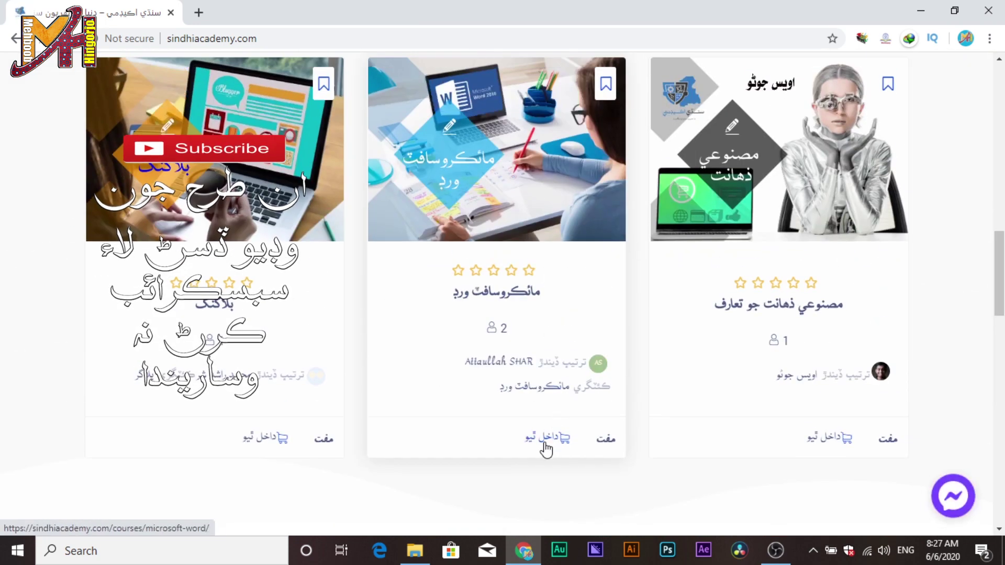
pyautogui.click(521, 167)
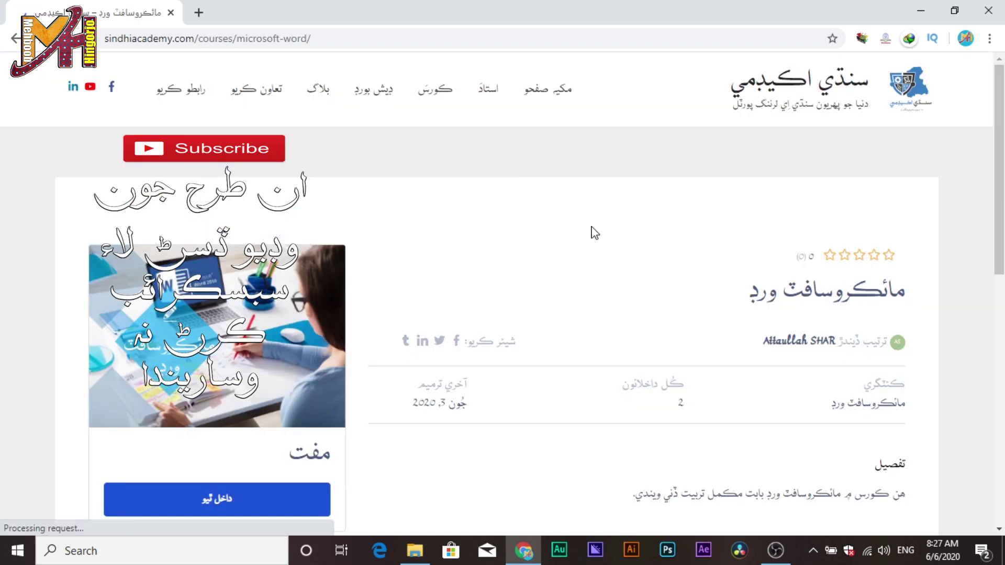
pyautogui.scroll(-1, 780, 322)
pyautogui.scroll(-3, 780, 322)
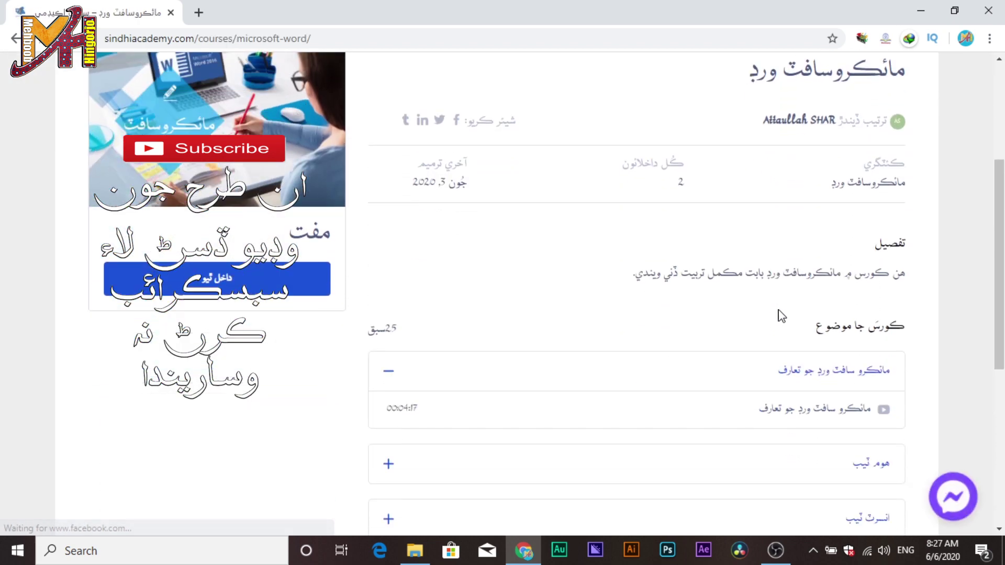
pyautogui.scroll(-4, 781, 321)
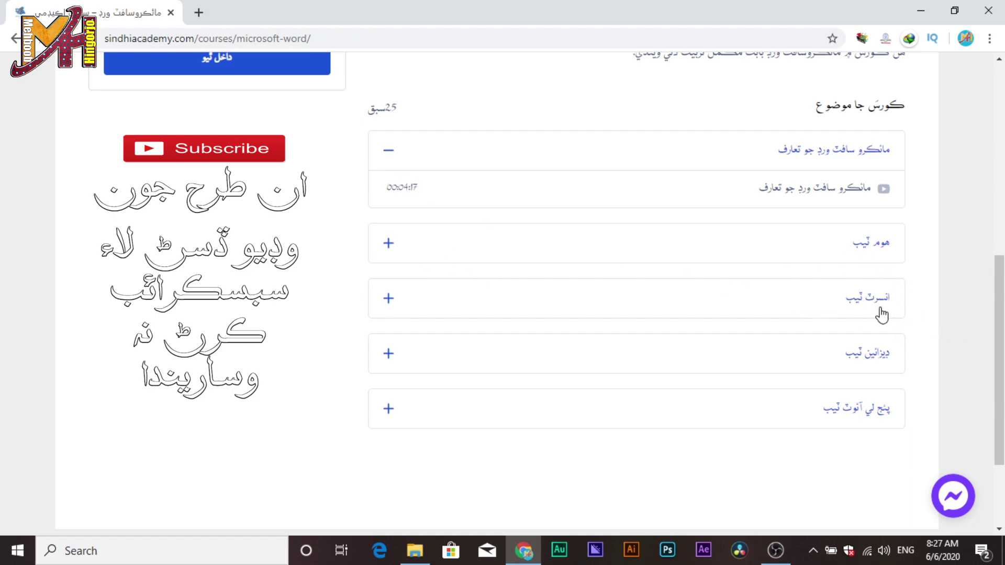
pyautogui.scroll(8, 865, 405)
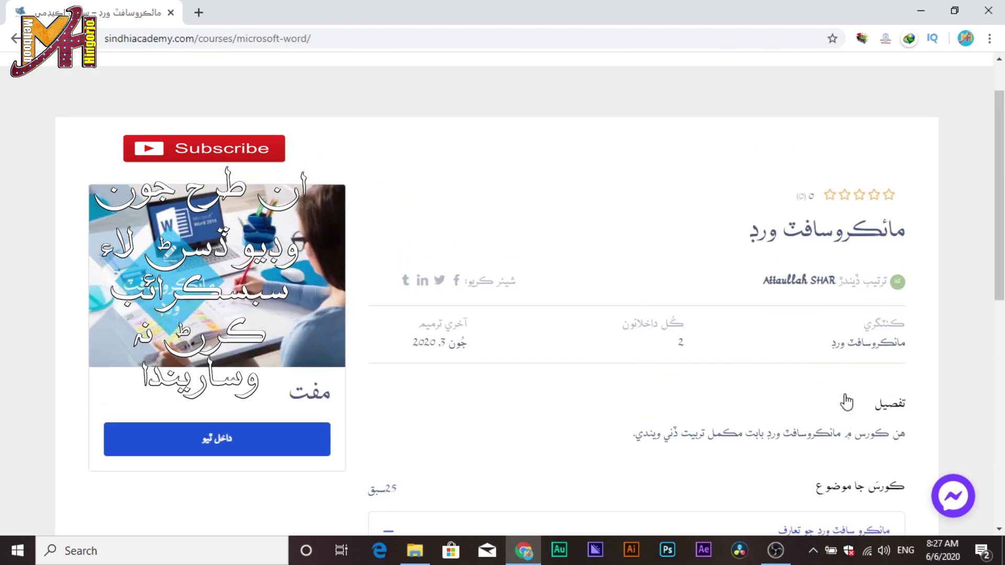
pyautogui.scroll(-3, 398, 387)
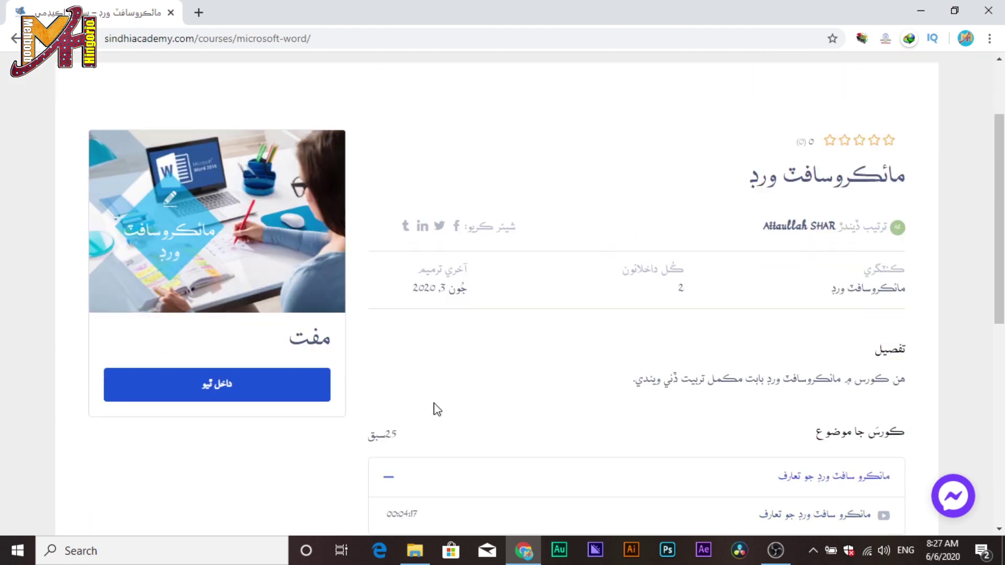
pyautogui.scroll(3, 174, 354)
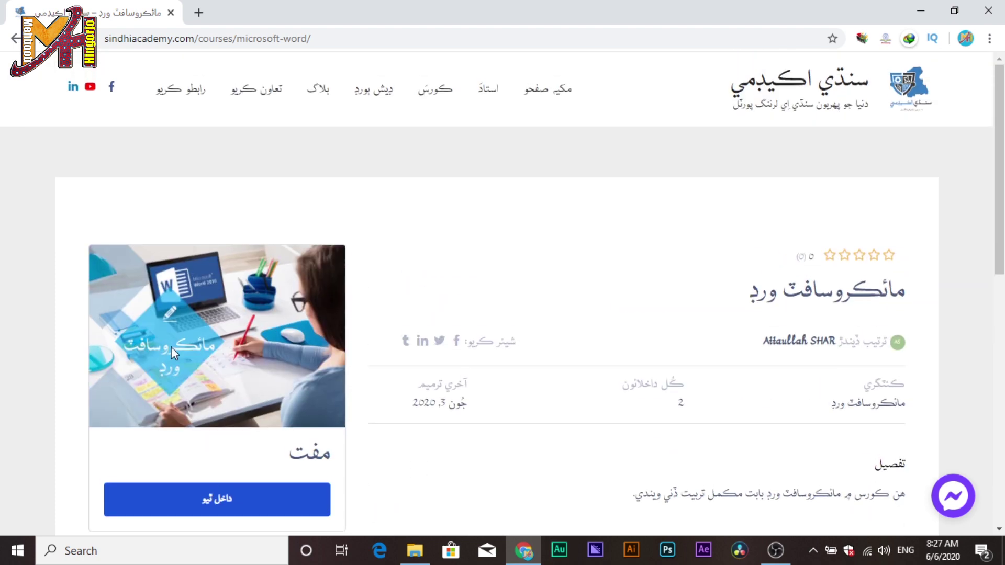
# Go back to the home page with its featured course cards.
pyautogui.click(14, 38)
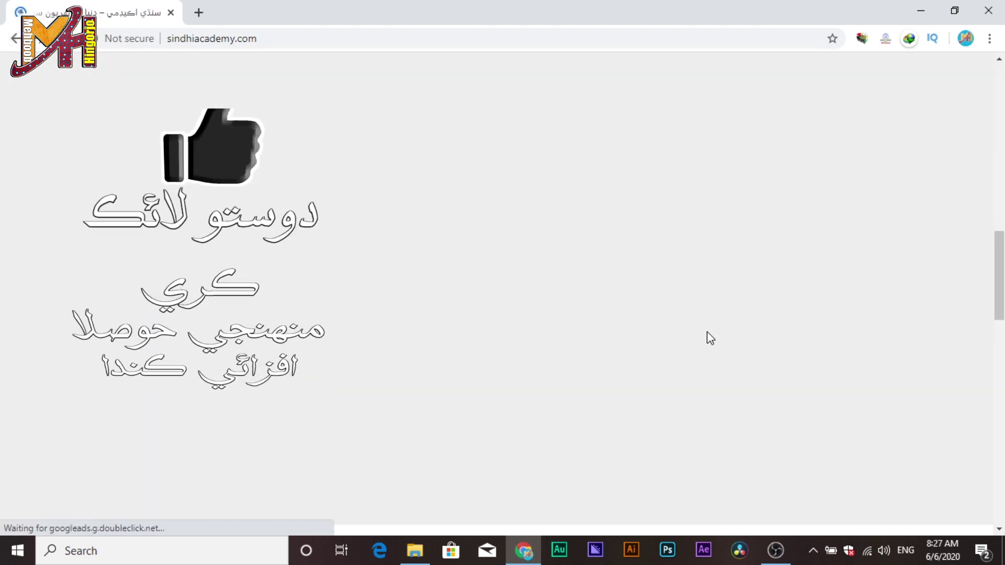
pyautogui.scroll(-7, 728, 332)
pyautogui.scroll(6, 785, 319)
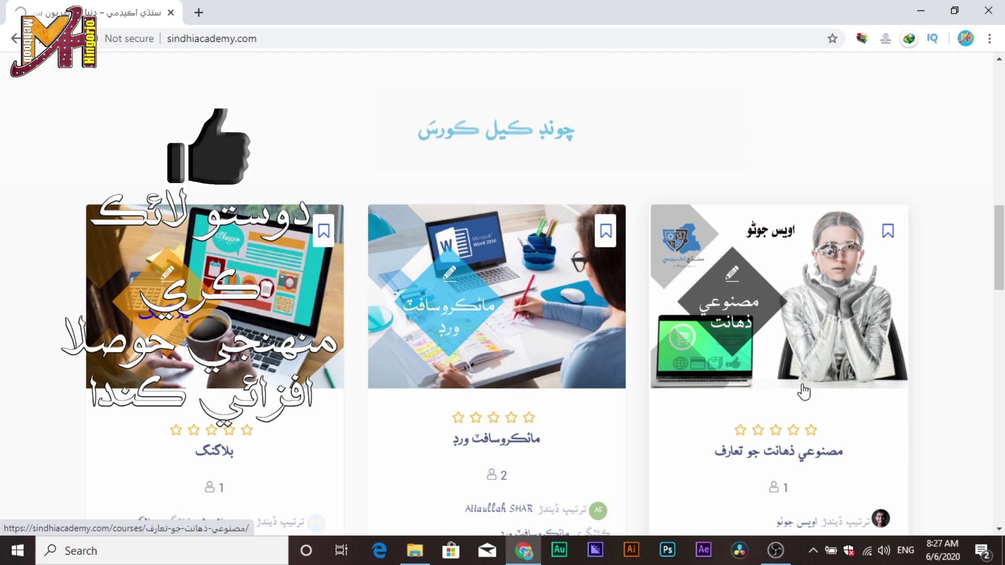
# Look over the Blogging course's lesson list, then open the site's blog listing.
pyautogui.click(221, 454)
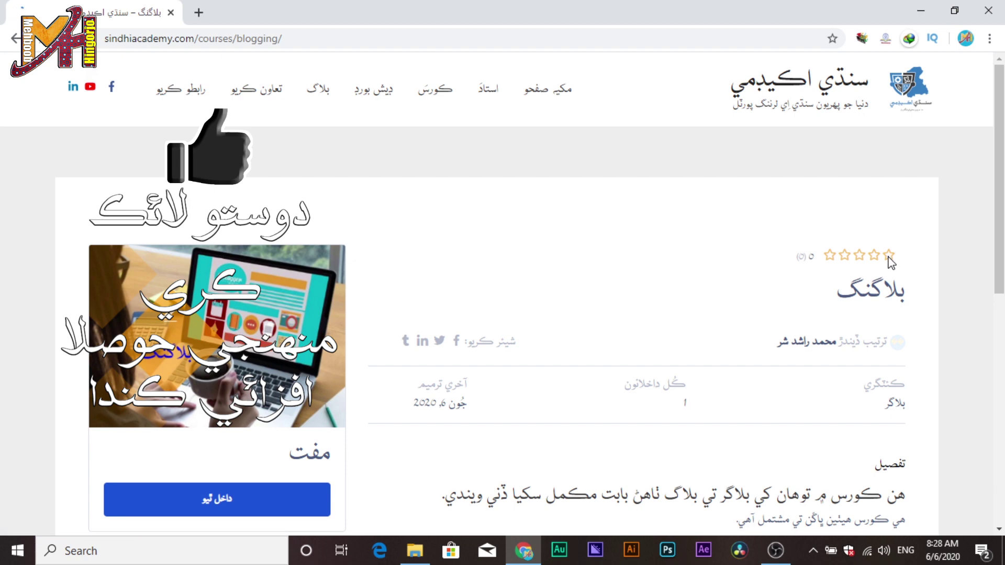
pyautogui.scroll(-10, 890, 262)
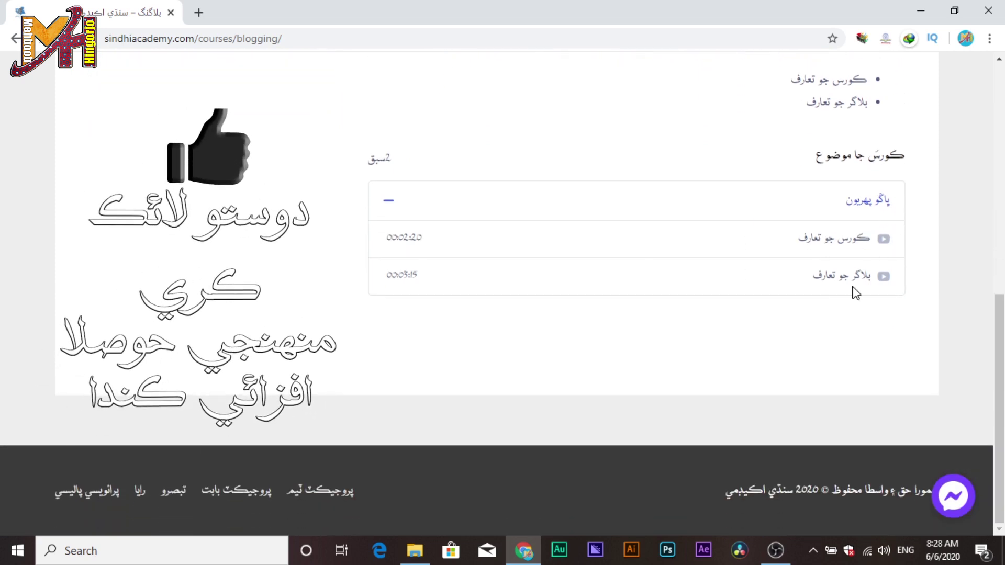
pyautogui.scroll(10, 868, 320)
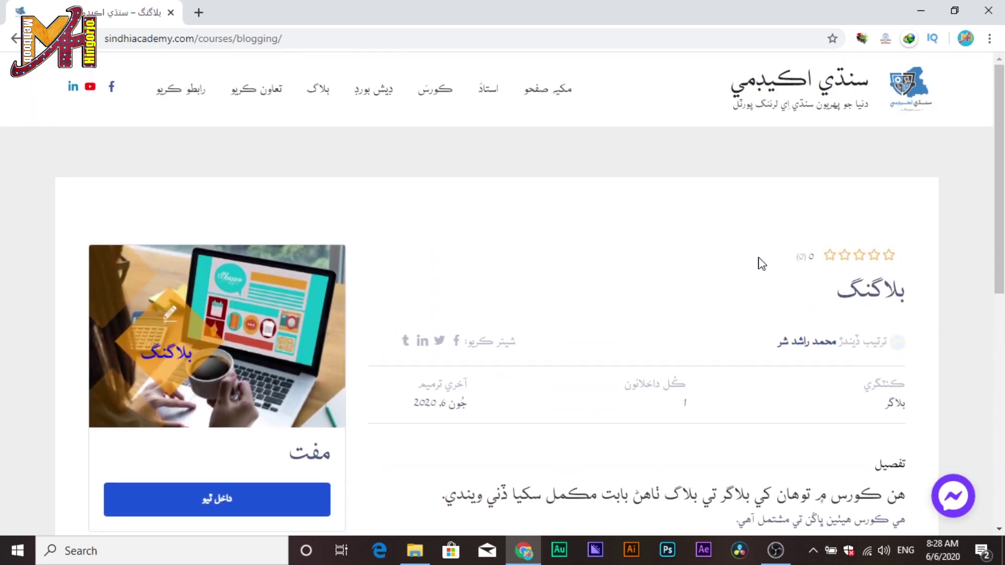
pyautogui.click(316, 94)
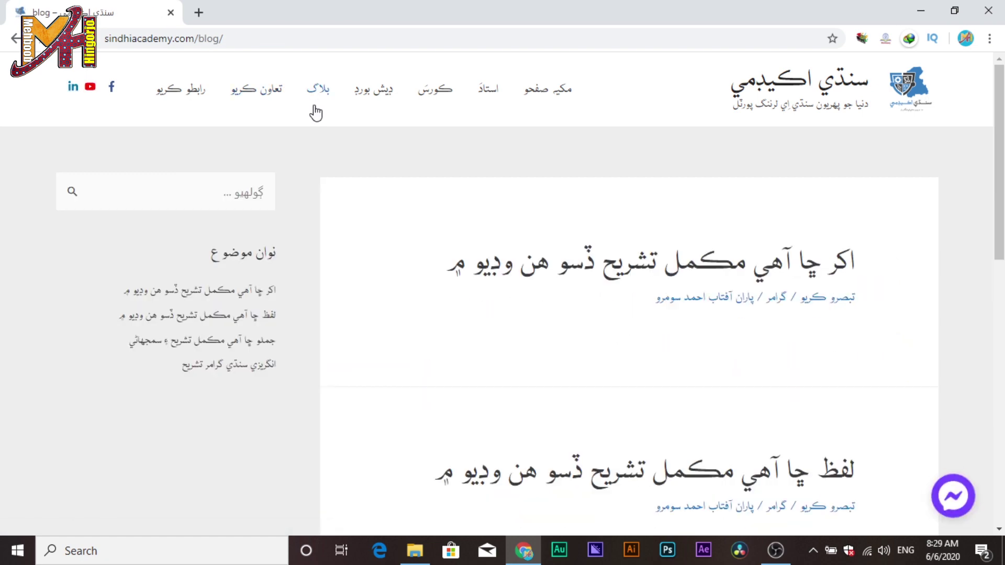
# Open the انگريزي سنڌي گرامر تشريح blog post, then go to the user dashboard.
pyautogui.scroll(-2, 595, 310)
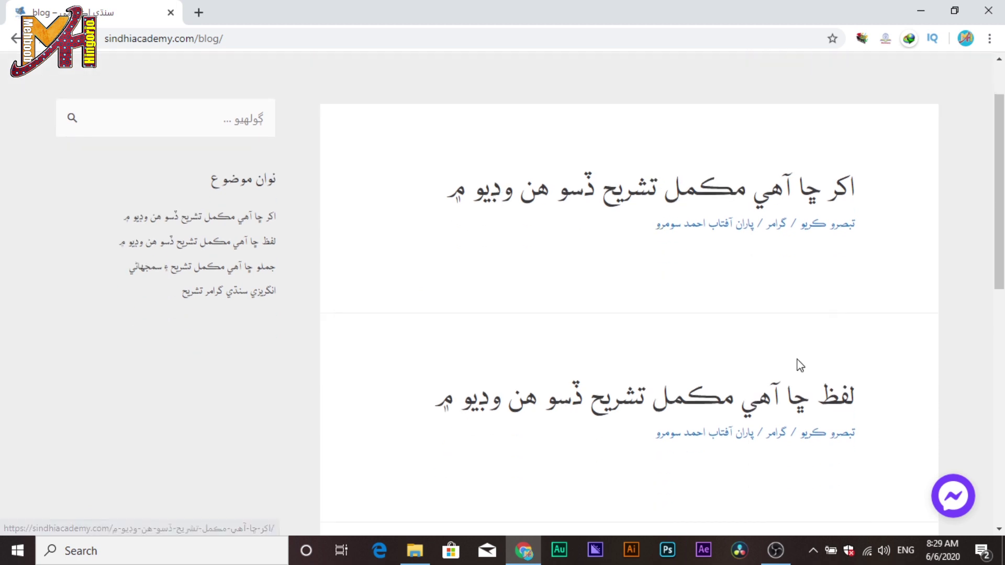
pyautogui.scroll(-7, 791, 382)
pyautogui.scroll(-2, 881, 386)
pyautogui.scroll(10, 880, 386)
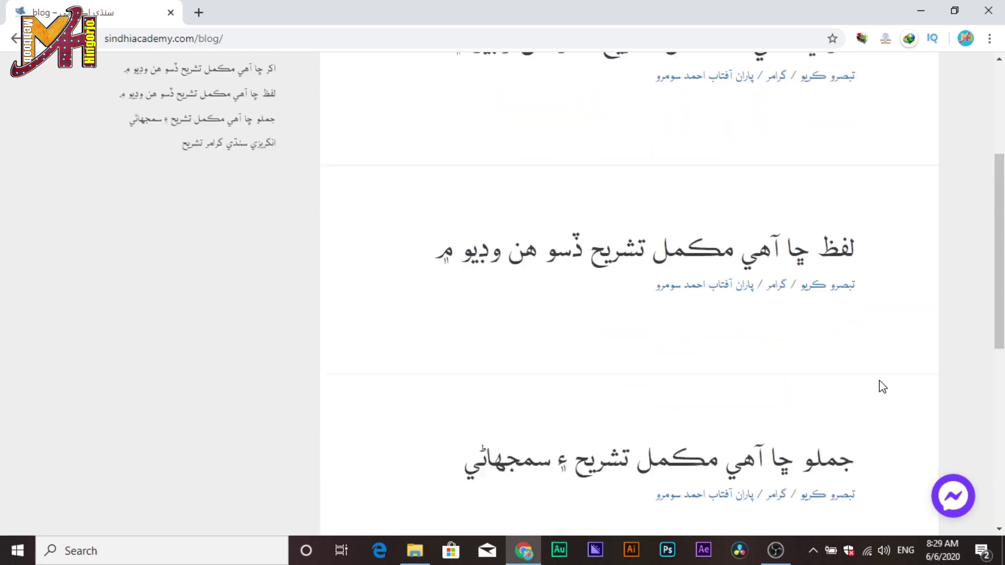
pyautogui.scroll(-4, 838, 390)
pyautogui.scroll(-6, 817, 403)
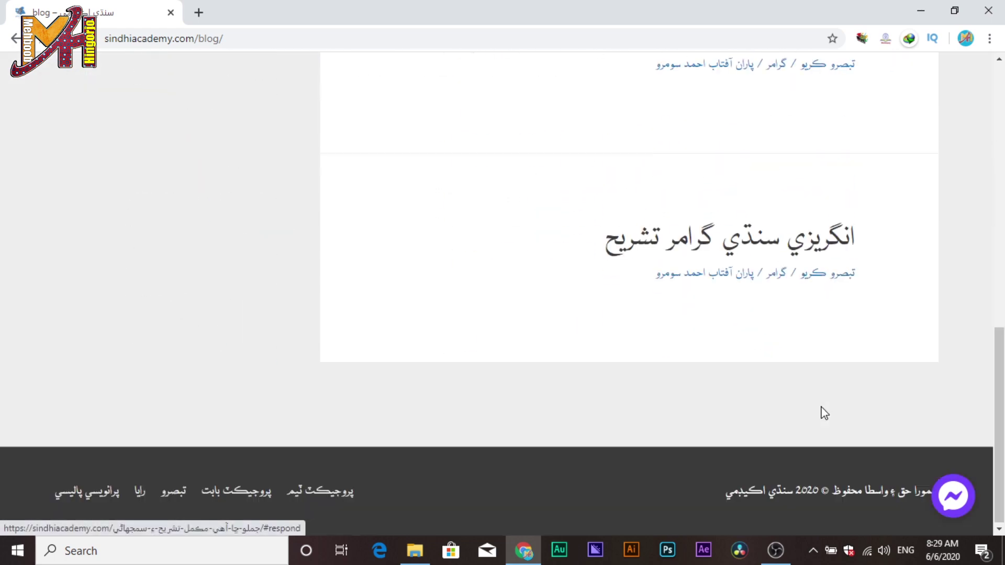
pyautogui.click(784, 252)
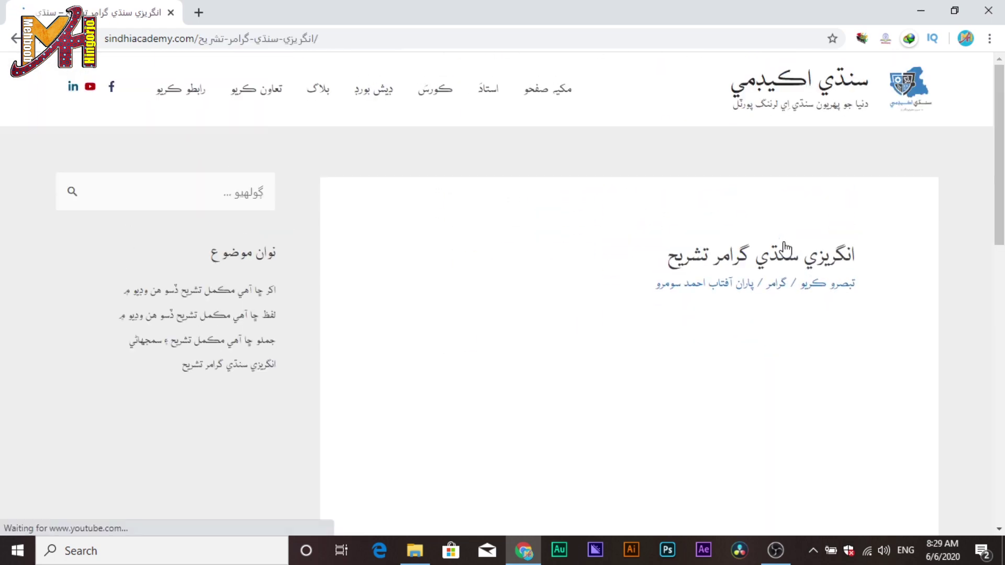
pyautogui.click(372, 93)
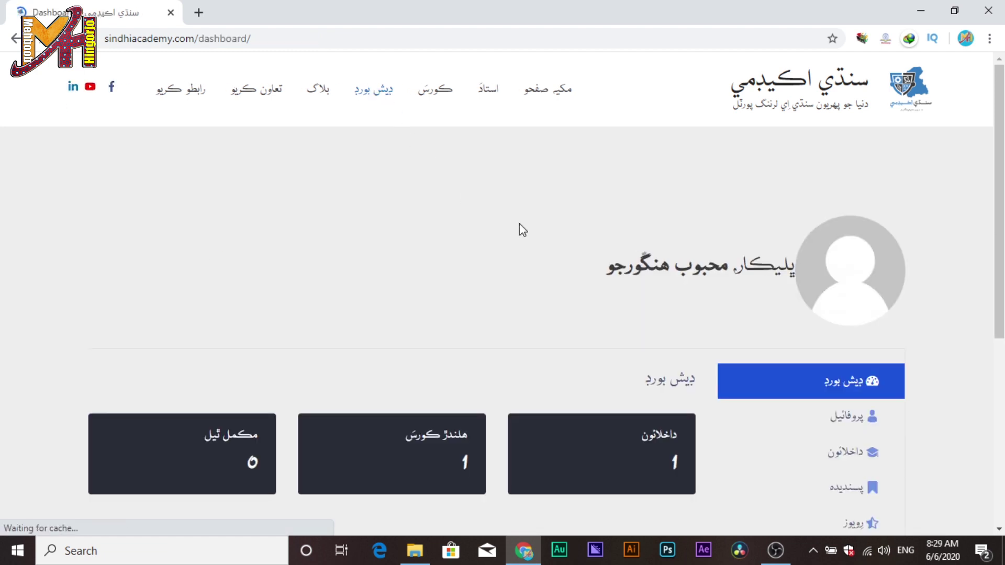
# View the enrolled courses list, then open the profile settings form.
pyautogui.scroll(-3, 522, 230)
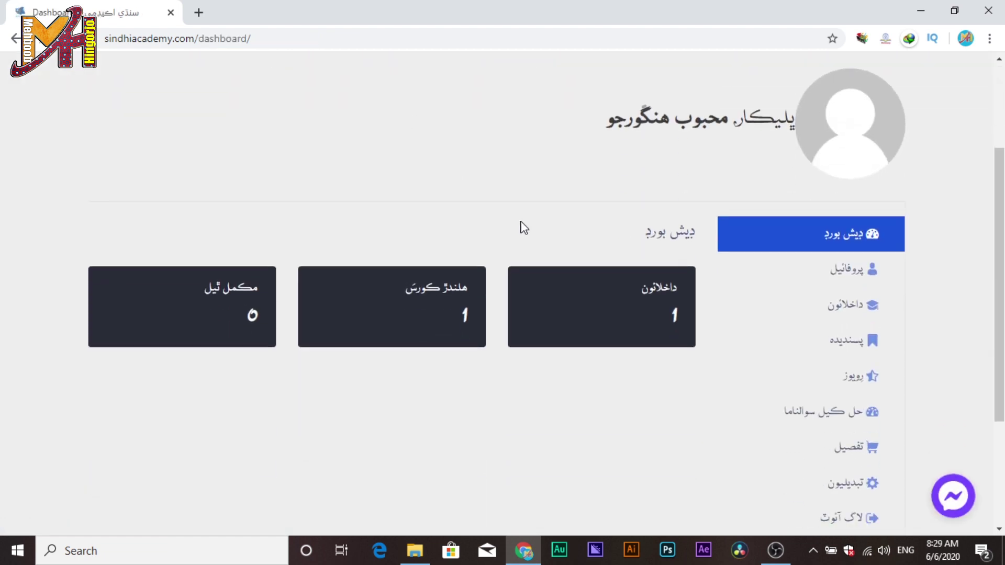
pyautogui.scroll(-3, 896, 367)
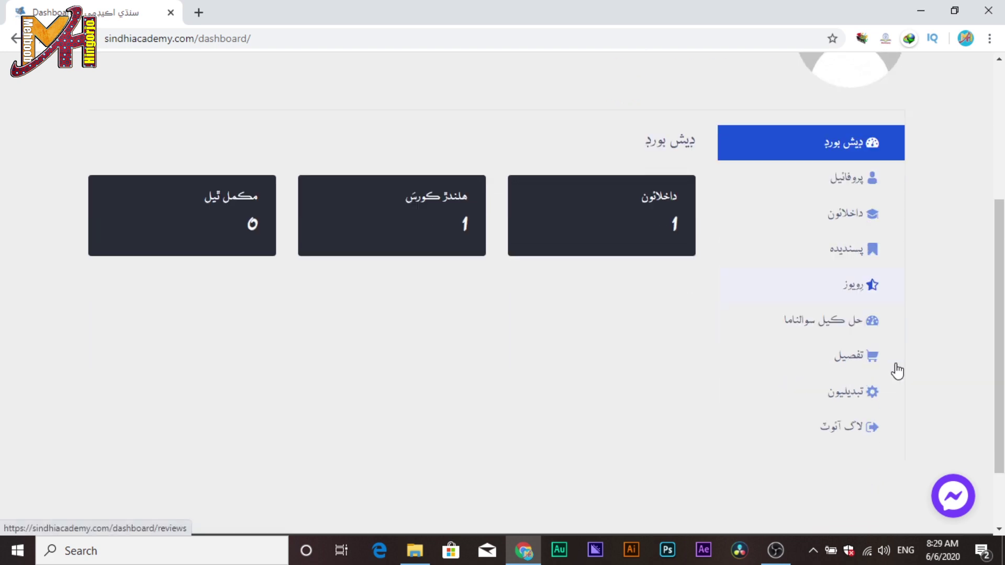
pyautogui.click(851, 167)
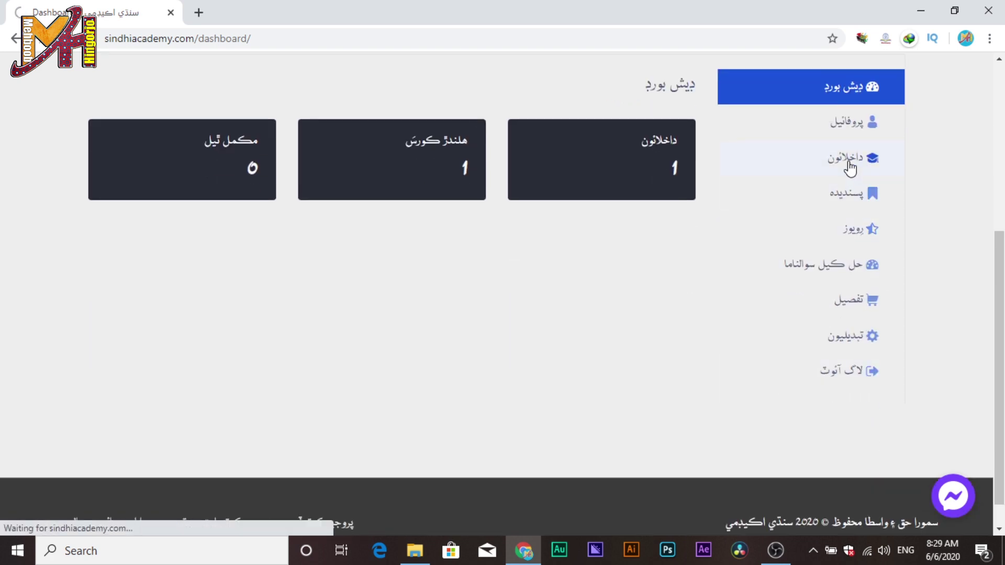
pyautogui.scroll(-4, 853, 178)
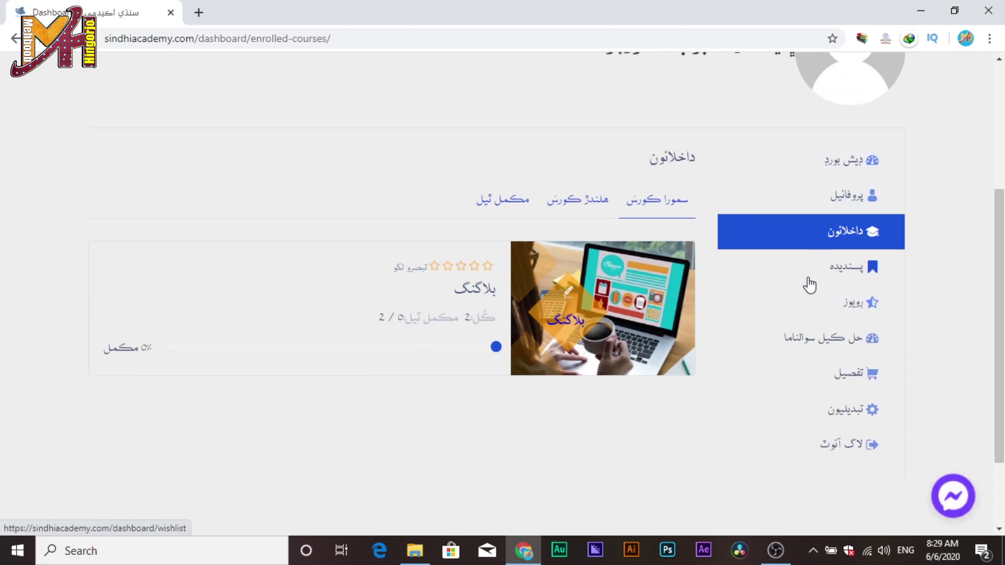
pyautogui.scroll(-2, 859, 393)
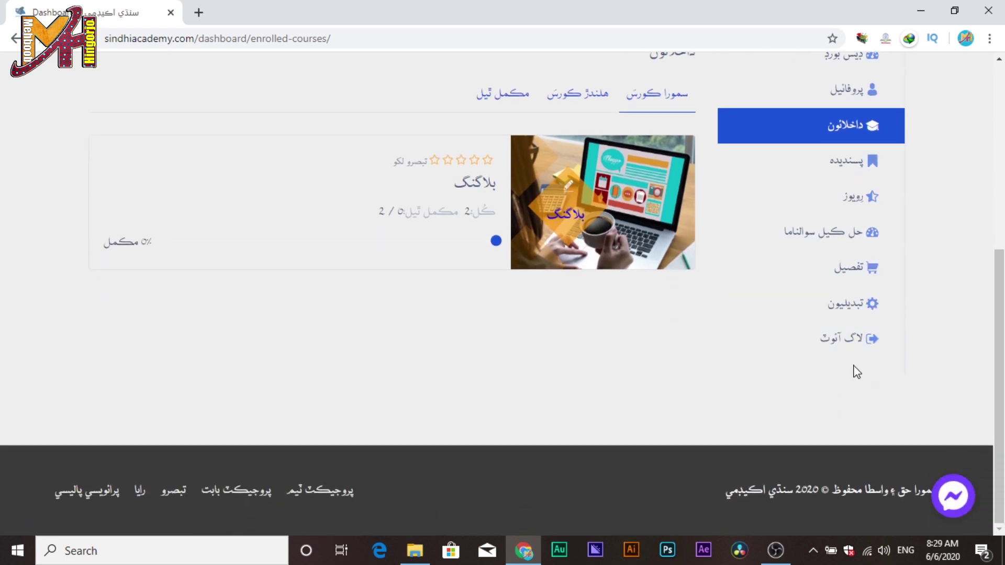
pyautogui.click(851, 317)
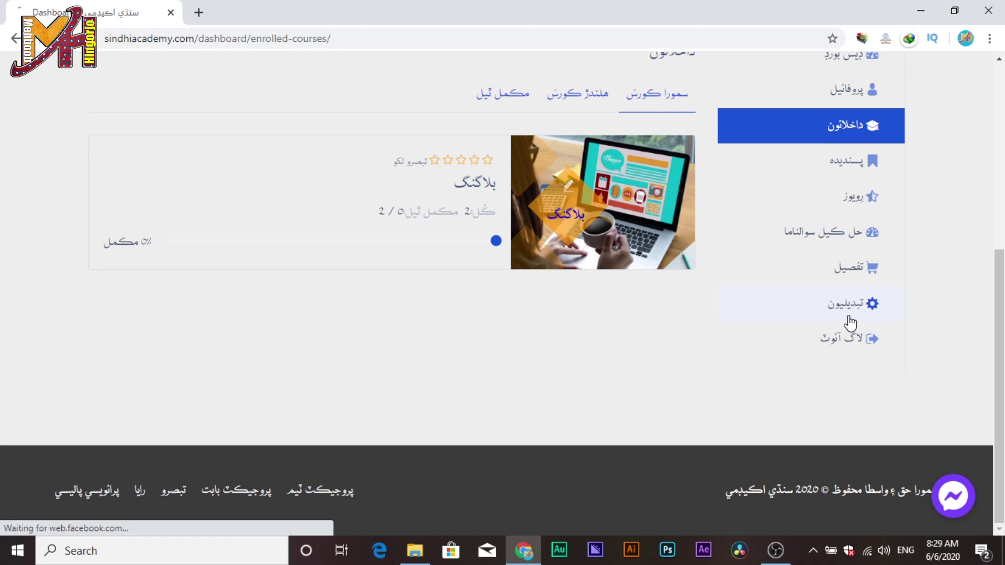
pyautogui.scroll(-3, 872, 352)
pyautogui.scroll(1, 725, 416)
pyautogui.scroll(-3, 609, 288)
# Write a short Sindhi bio and upload the logo as the profile picture.
pyautogui.click(610, 289)
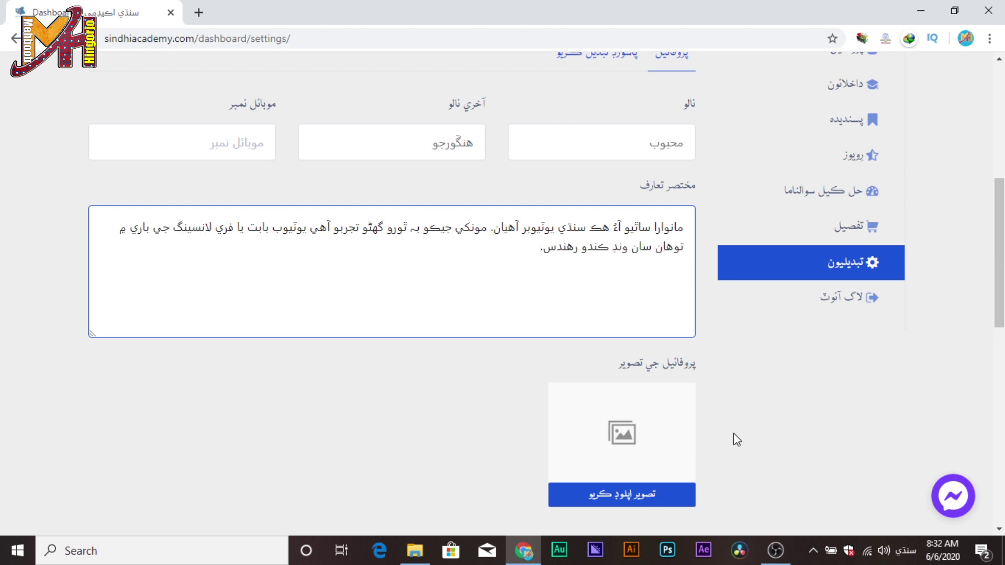
pyautogui.scroll(-3, 657, 468)
pyautogui.click(675, 356)
pyautogui.click(335, 332)
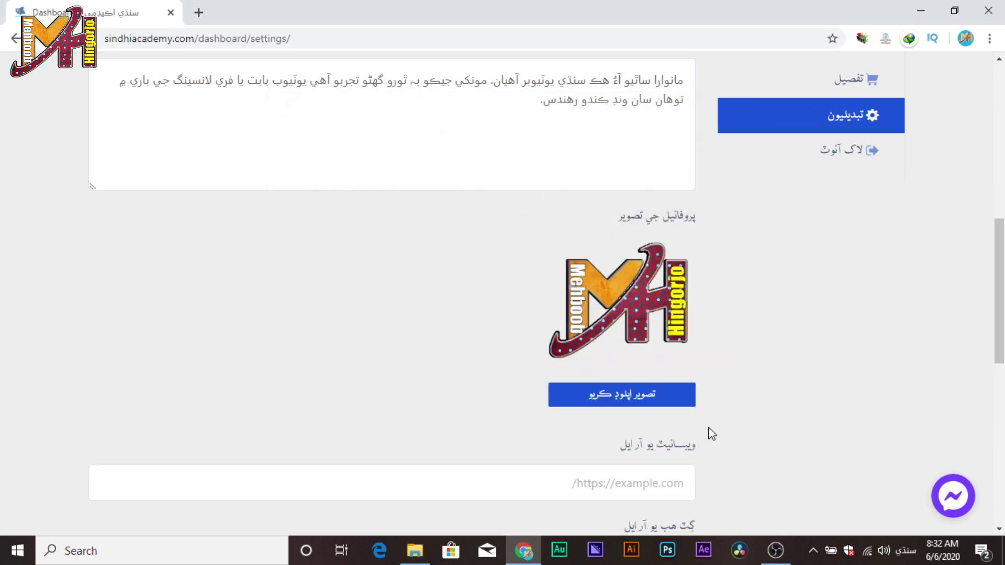
pyautogui.scroll(-4, 663, 438)
# Copy the user's blog address from a new tab and paste it into the website field.
pyautogui.click(644, 264)
pyautogui.hotkey('ctrl', 't')
pyautogui.write('محبوب')
pyautogui.press('Down')
pyautogui.press('Down')
pyautogui.press('Down')
pyautogui.press('Down')
pyautogui.press('Down')
pyautogui.press('Down')
pyautogui.press('Return')
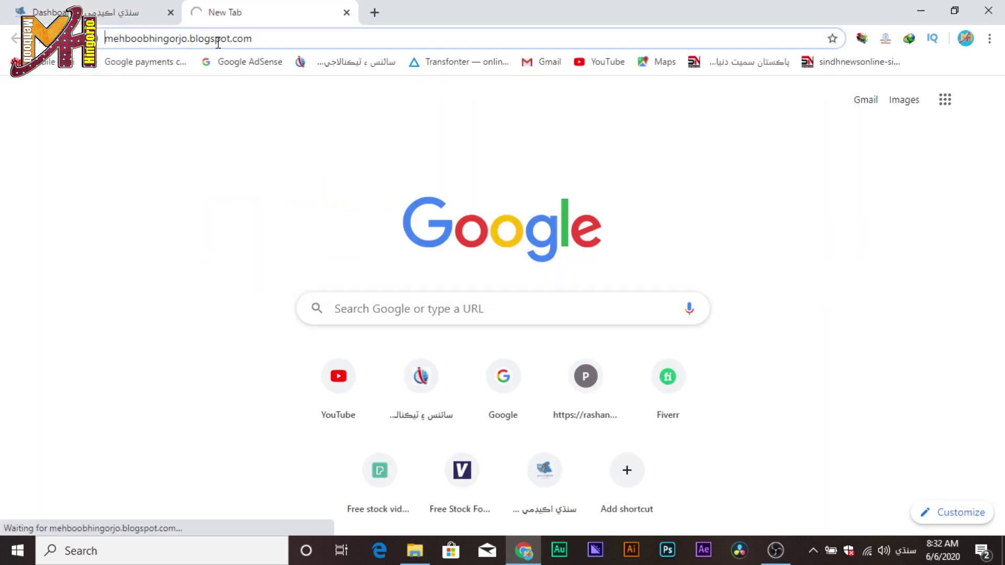
pyautogui.hotkey('ctrl', '1')
pyautogui.write('https://mehboobhingorjo.blogspot.com/')
# Save the updated profile and close the extra blog tab.
pyautogui.scroll(-3, 767, 392)
pyautogui.scroll(2, 720, 314)
pyautogui.scroll(-3, 713, 320)
pyautogui.scroll(1, 733, 393)
pyautogui.press('Return')
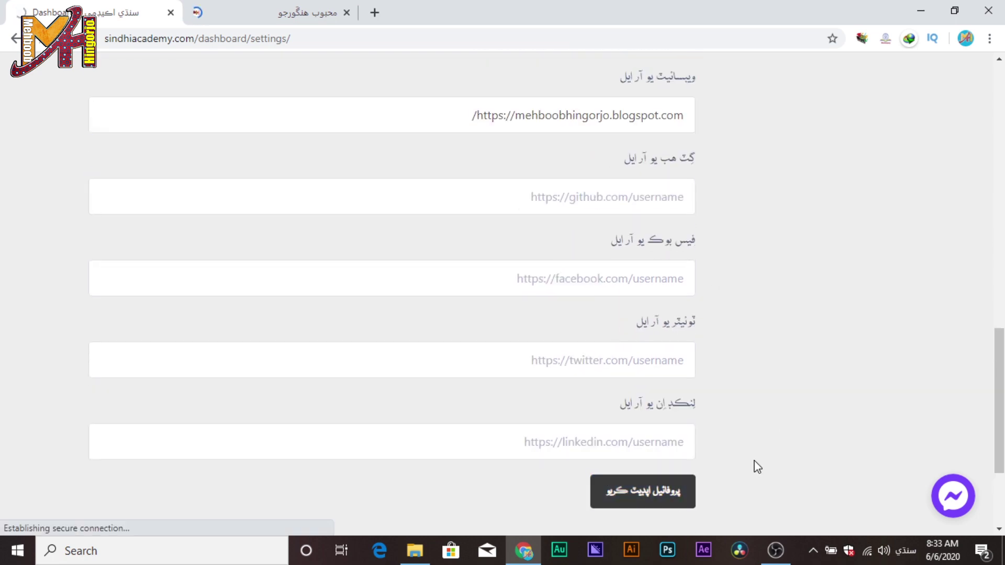
pyautogui.scroll(10, 757, 444)
pyautogui.hotkey('ctrl', 'Tab')
pyautogui.hotkey('ctrl', 'w')
pyautogui.scroll(-8, 707, 348)
pyautogui.scroll(2, 817, 272)
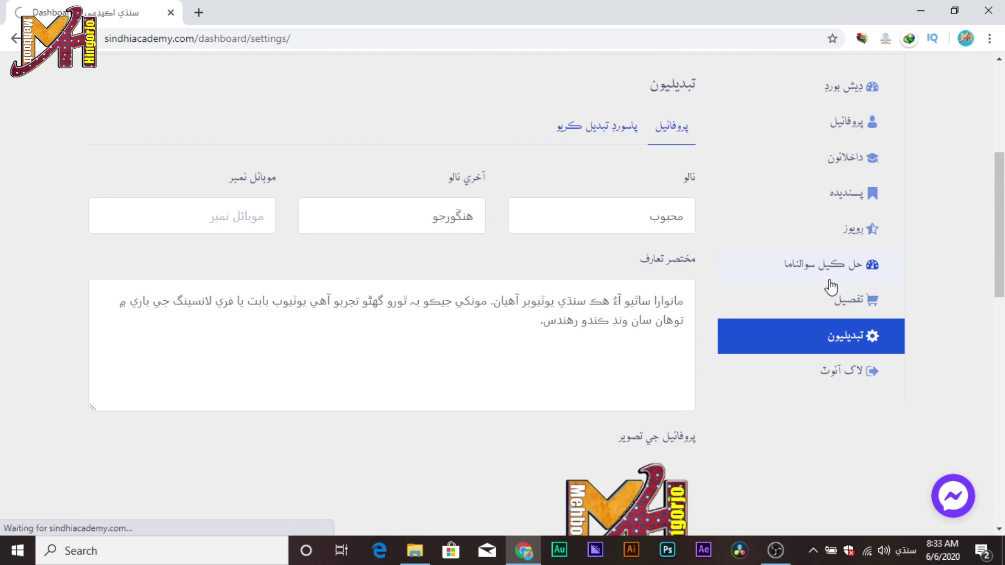
# Leave the settings page via the top navigation and scroll through the Sindhi Academy home page.
pyautogui.scroll(-3, 794, 325)
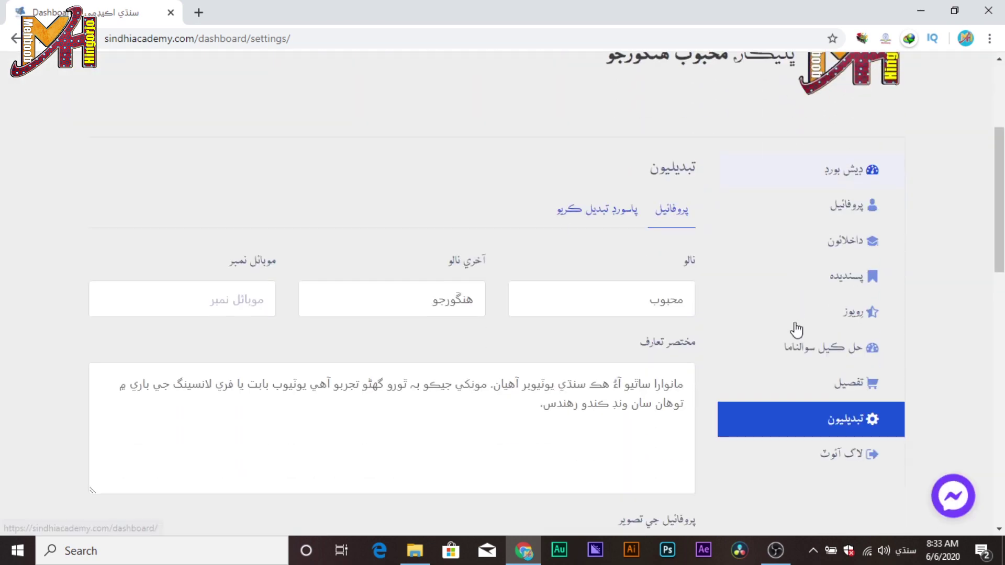
pyautogui.scroll(-2, 796, 329)
pyautogui.scroll(-3, 793, 335)
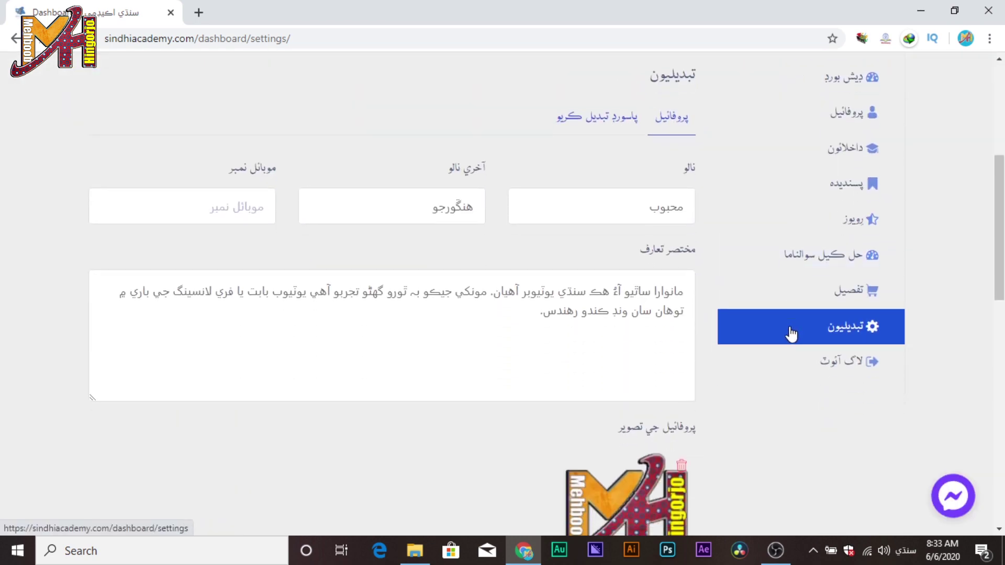
pyautogui.scroll(10, 792, 336)
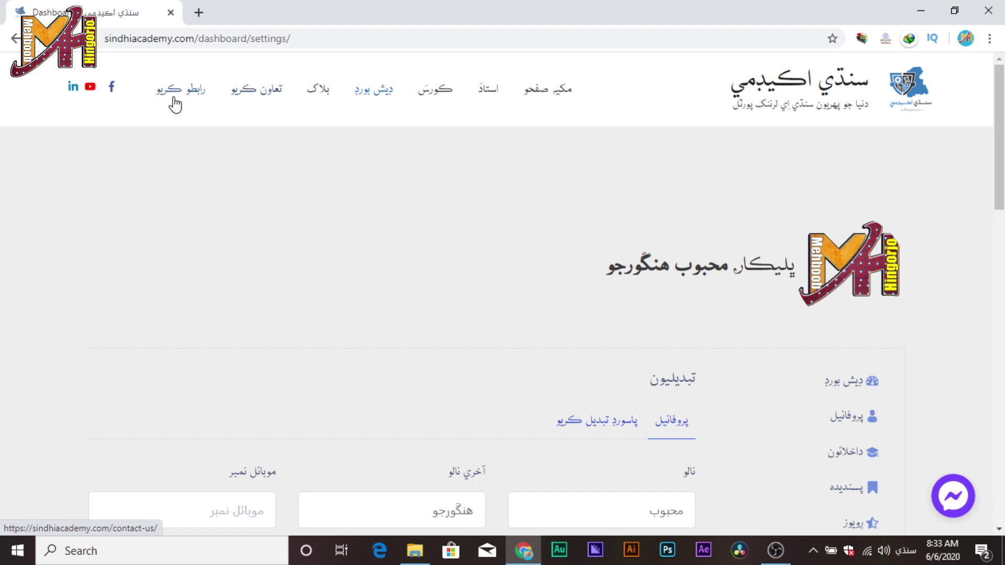
pyautogui.click(568, 91)
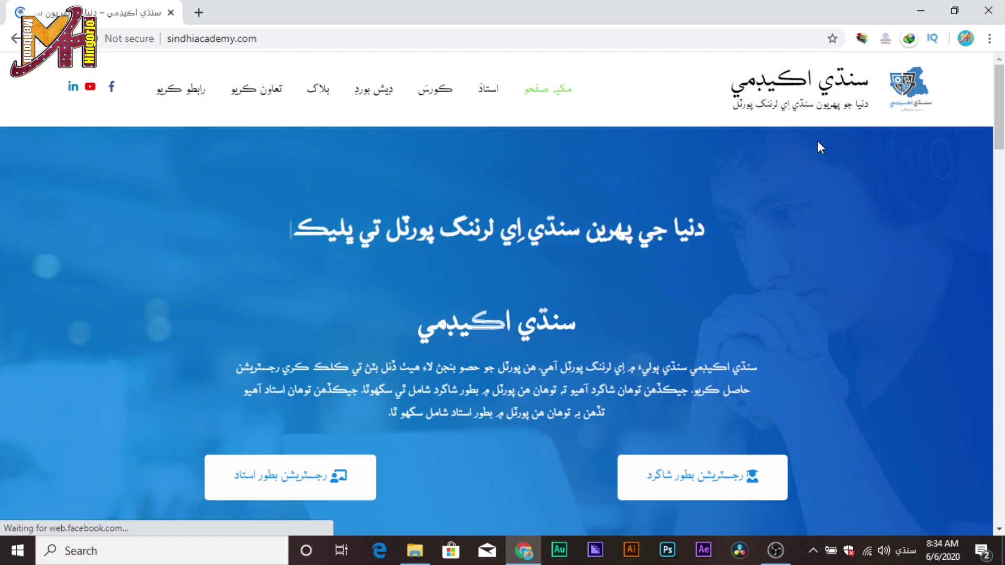
pyautogui.scroll(-8, 761, 210)
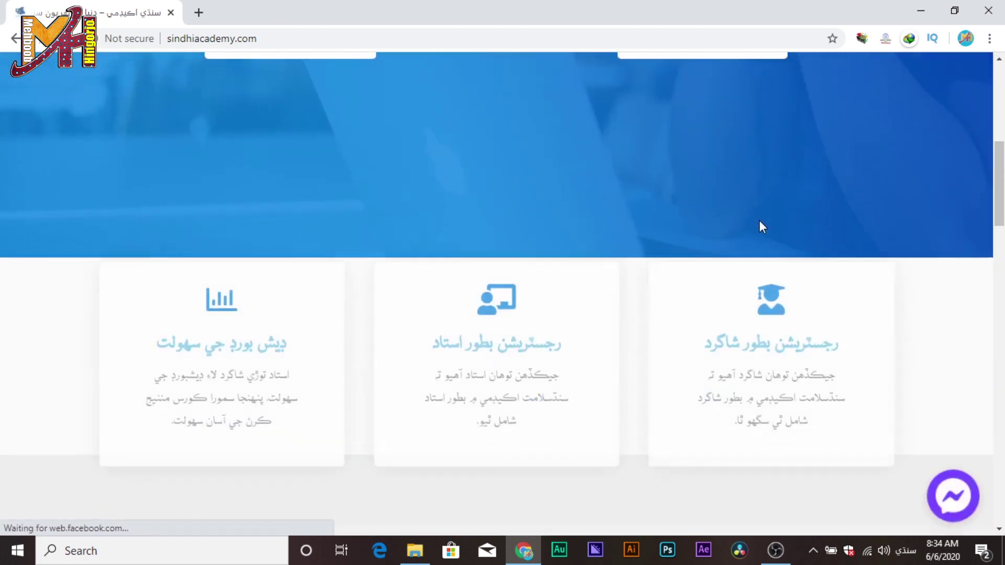
pyautogui.scroll(-5, 762, 227)
pyautogui.scroll(8, 759, 229)
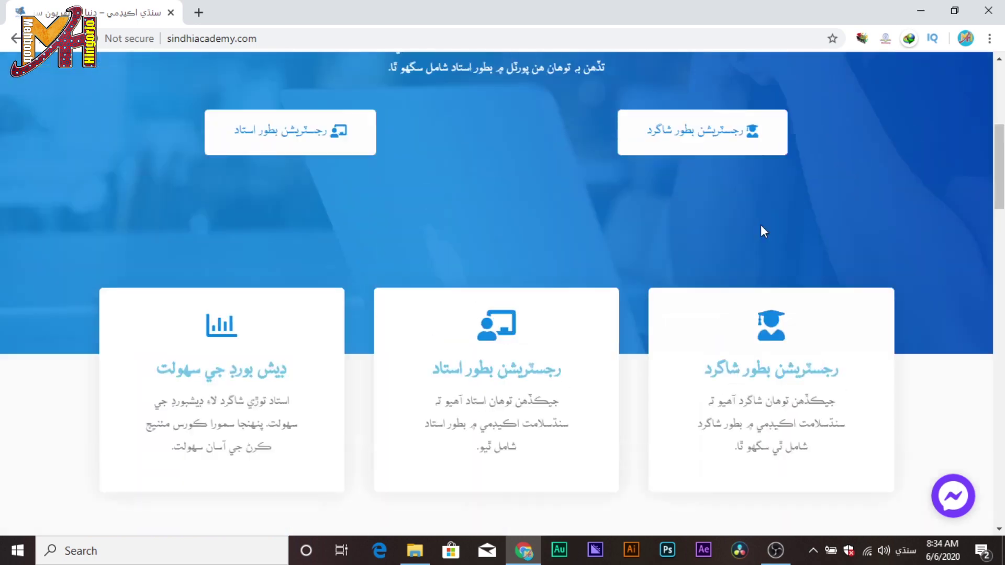
pyautogui.scroll(5, 762, 228)
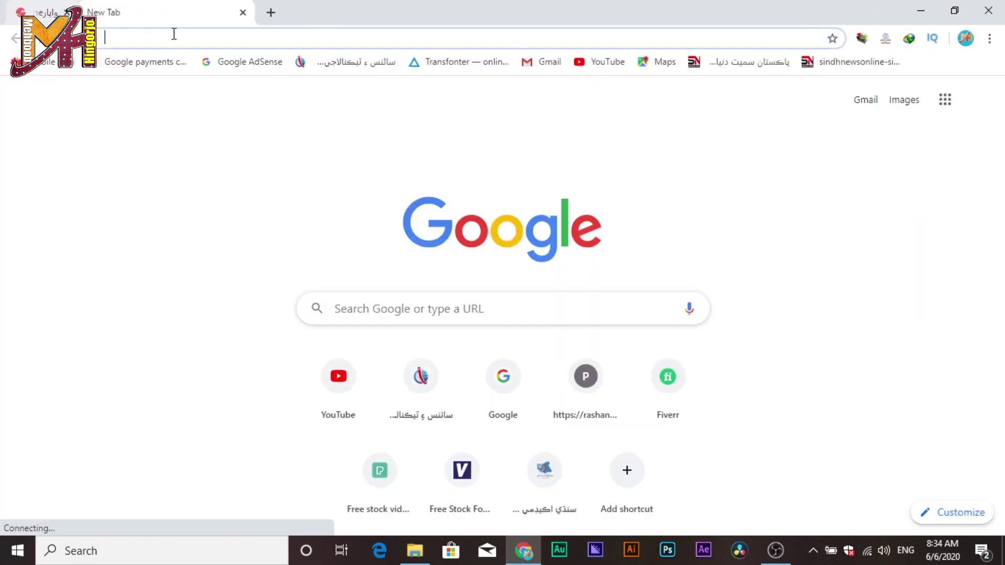
# Enter onlinewapar.com in the address bar and load the site, retrying once.
pyautogui.click(174, 33)
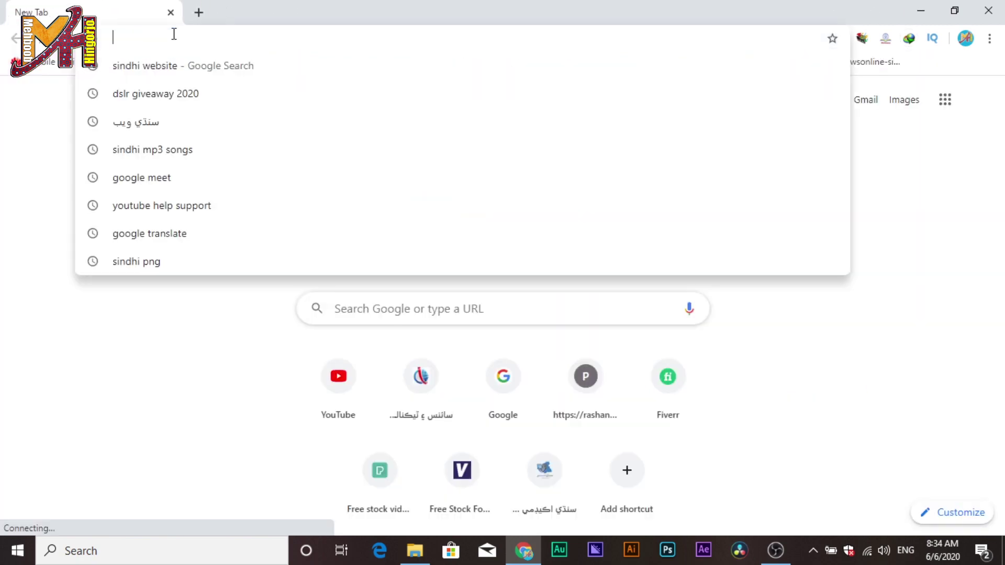
pyautogui.write('on')
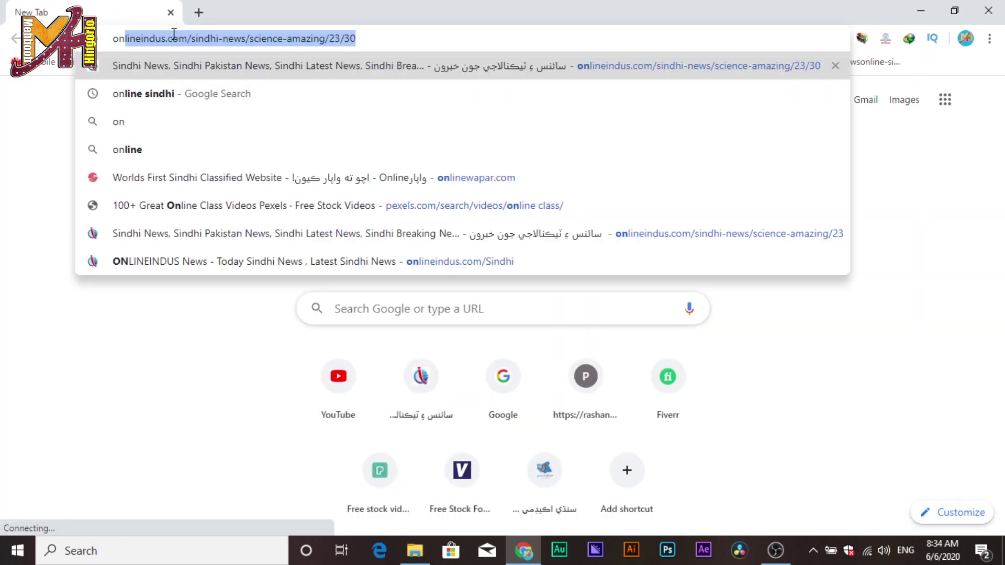
pyautogui.write('line')
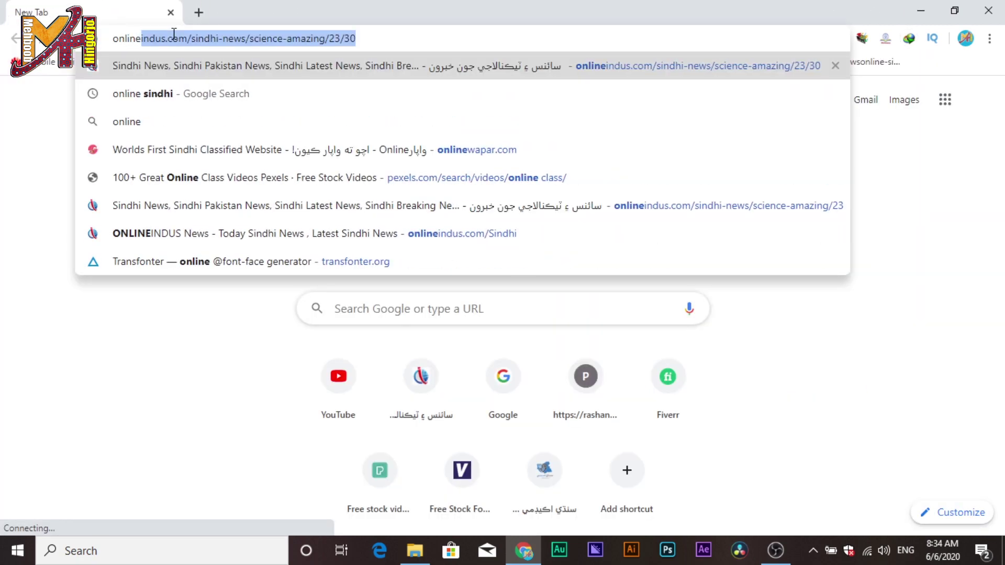
pyautogui.write('w')
pyautogui.press('Return')
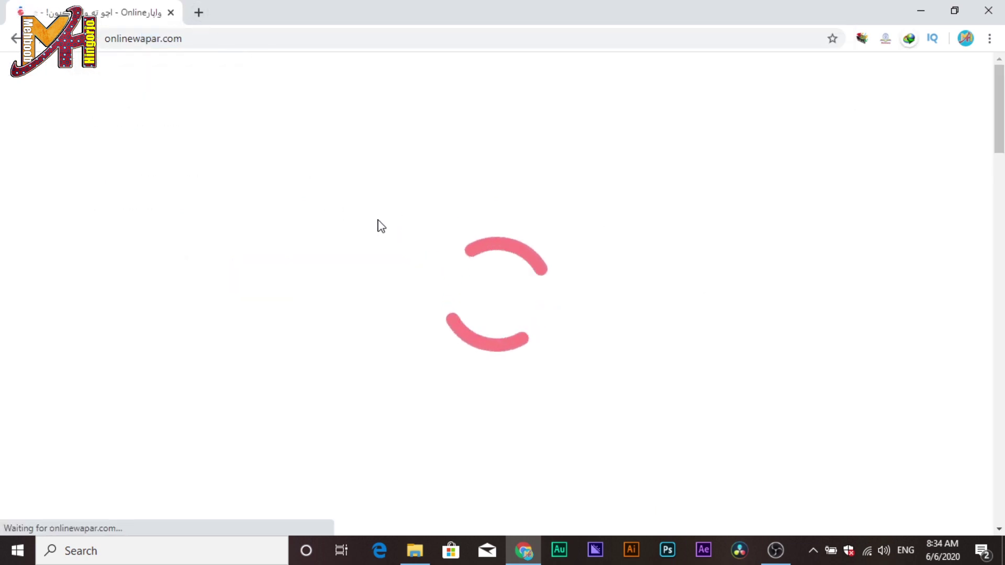
pyautogui.click(180, 38)
pyautogui.click(234, 41)
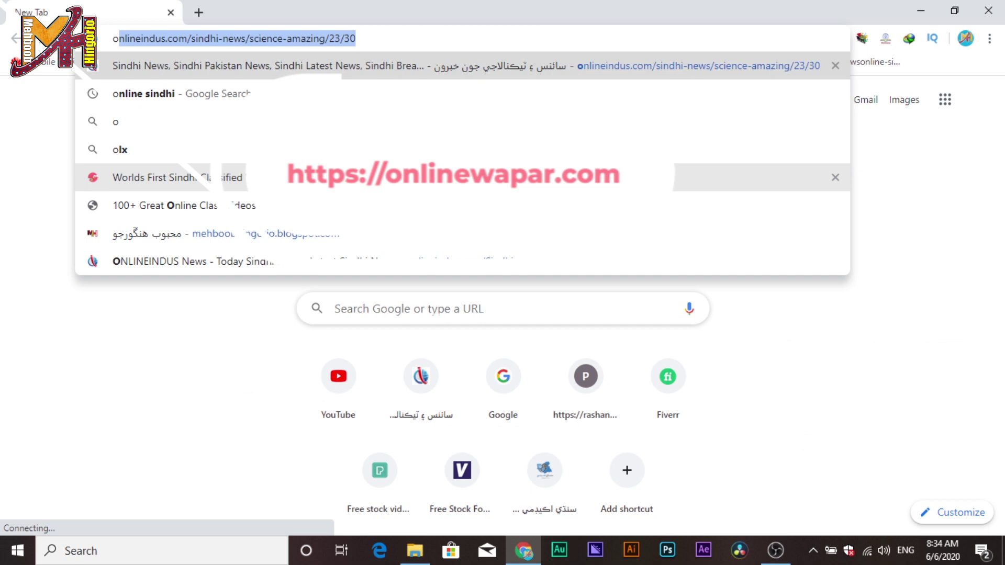
pyautogui.write('nl')
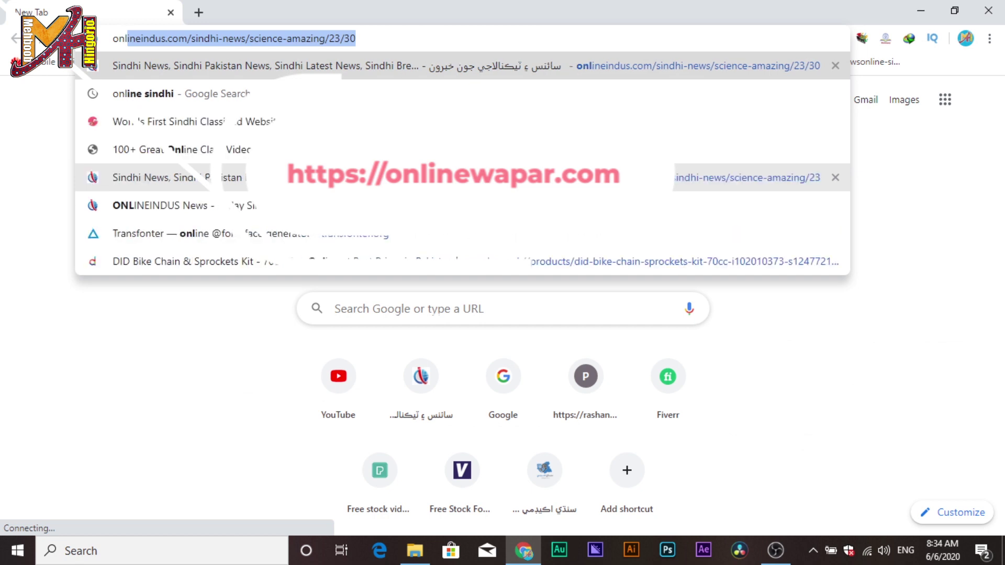
pyautogui.write('inewa')
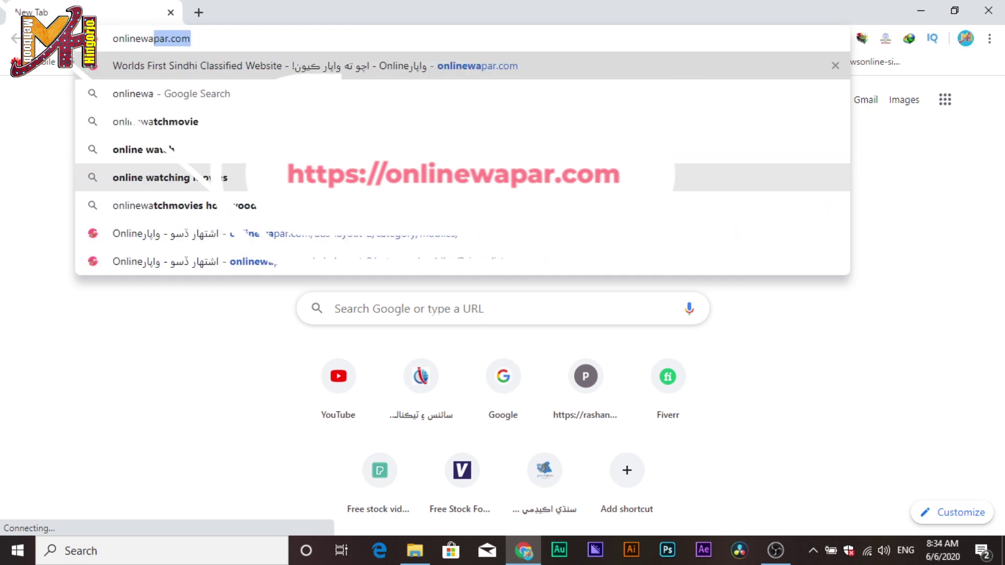
pyautogui.press('Return')
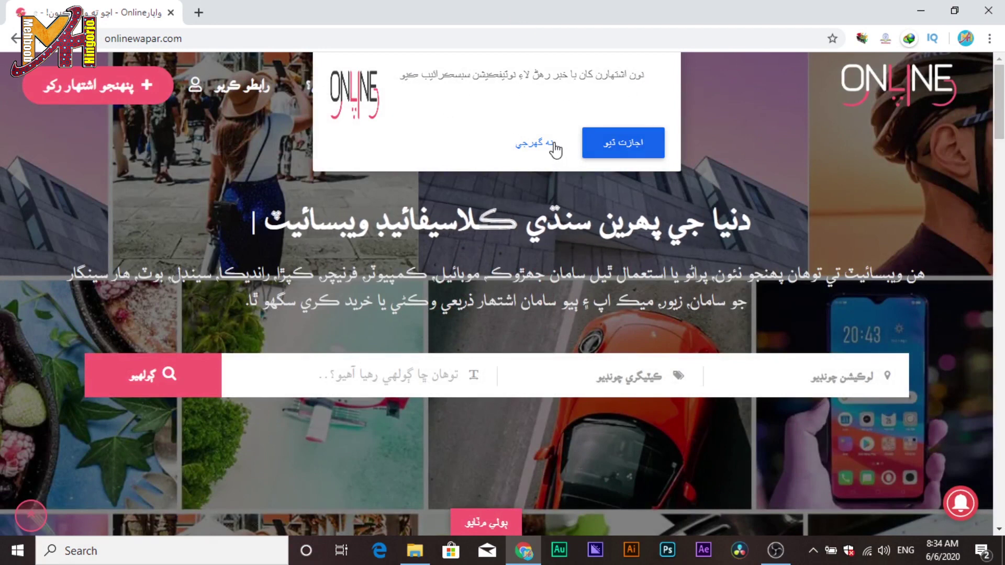
# Decline the Online Wapar notification prompt and check the full site address.
pyautogui.click(540, 143)
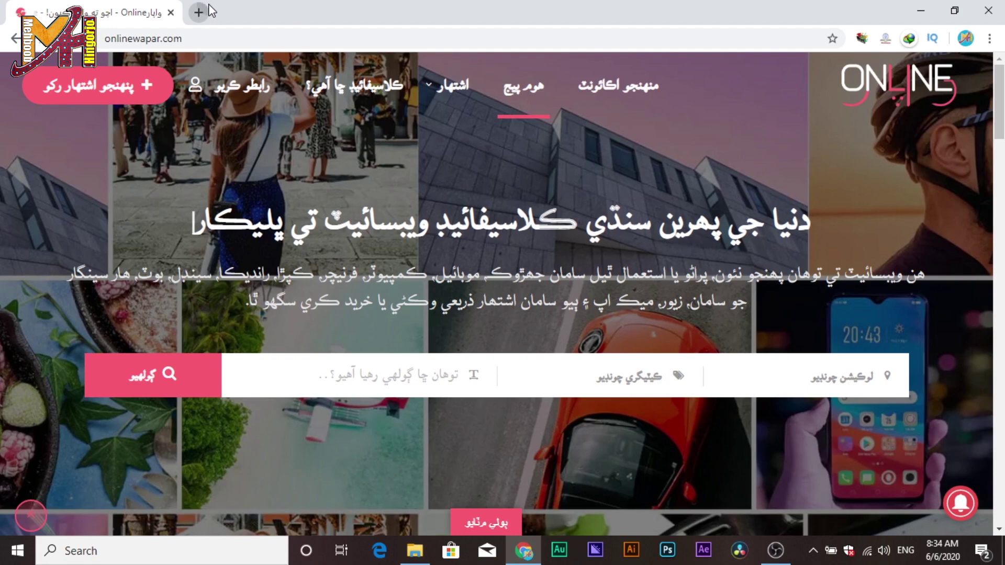
pyautogui.click(212, 39)
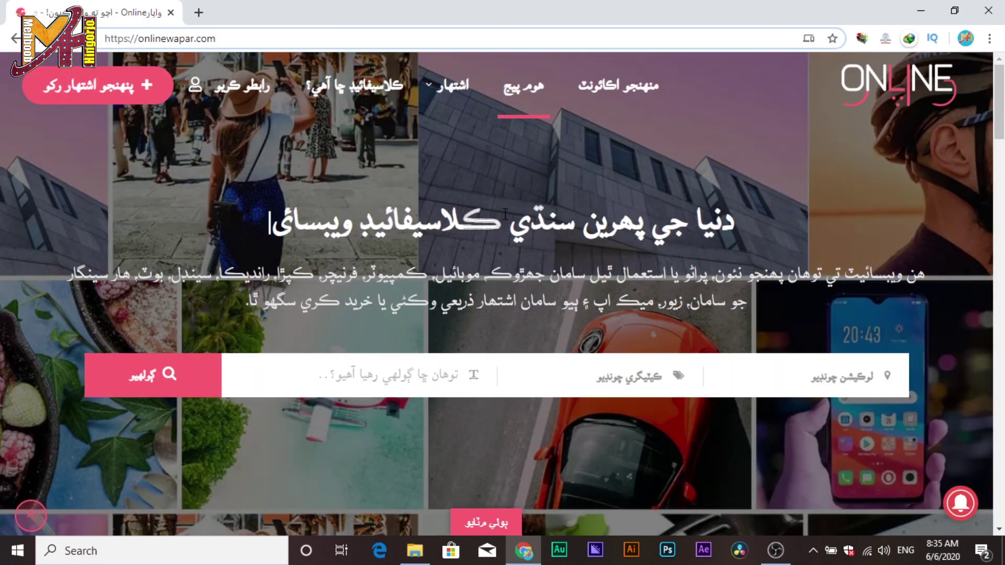
pyautogui.moveTo(469, 106)
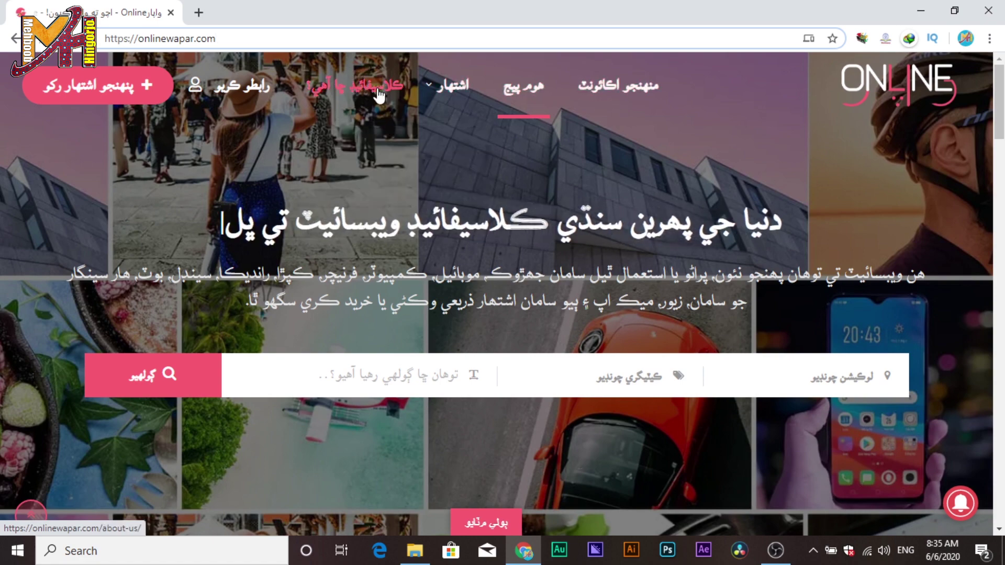
# Scroll past the categories to the newest ads, such as Samsung Galaxy A30 and Stapler.
pyautogui.scroll(-1, 876, 259)
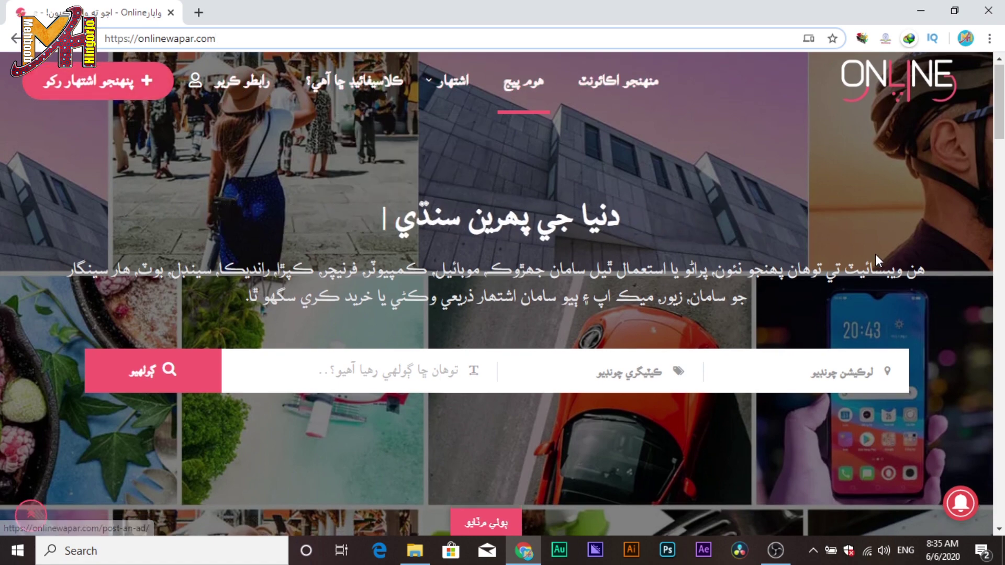
pyautogui.scroll(-3, 875, 253)
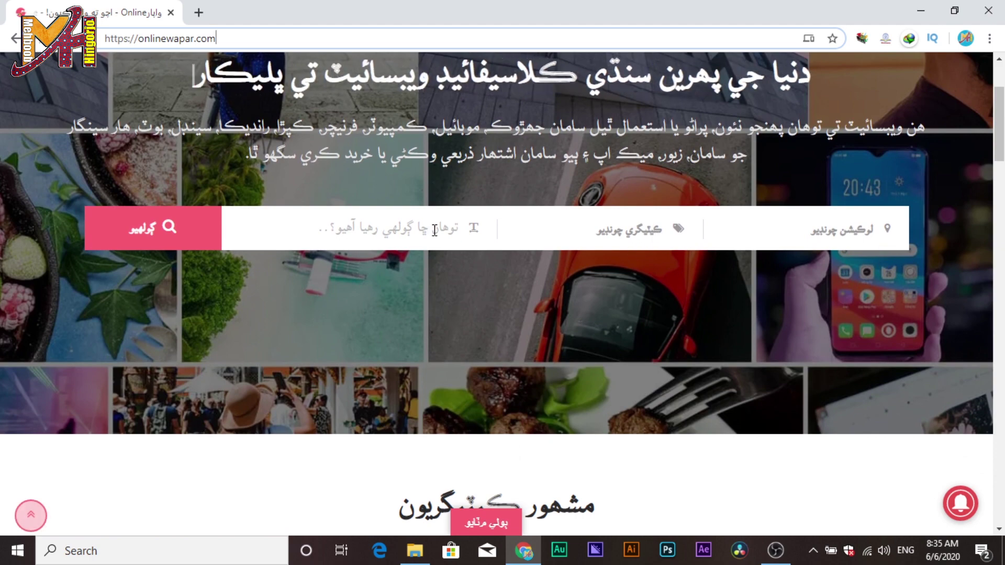
pyautogui.scroll(-5, 436, 230)
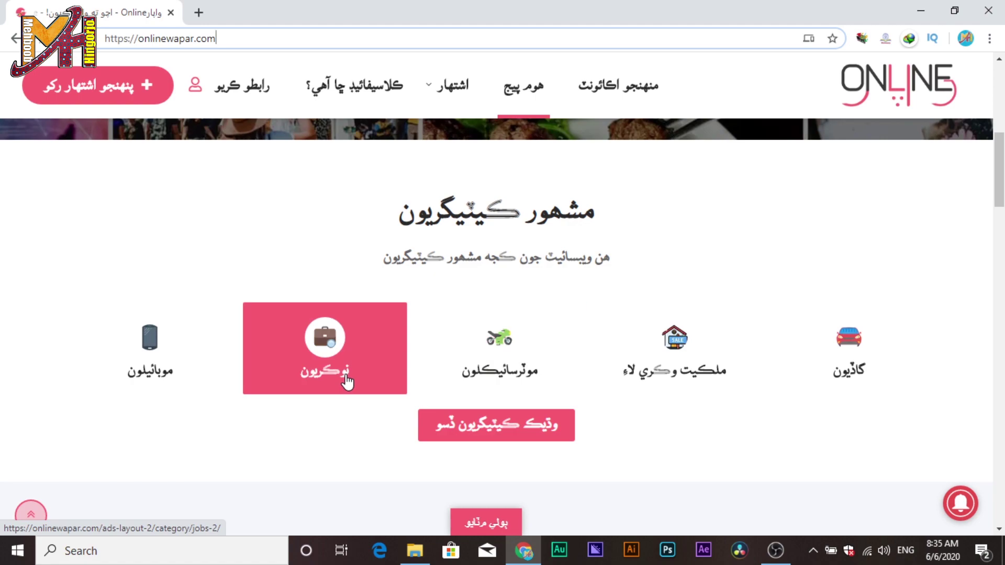
pyautogui.scroll(-3, 150, 381)
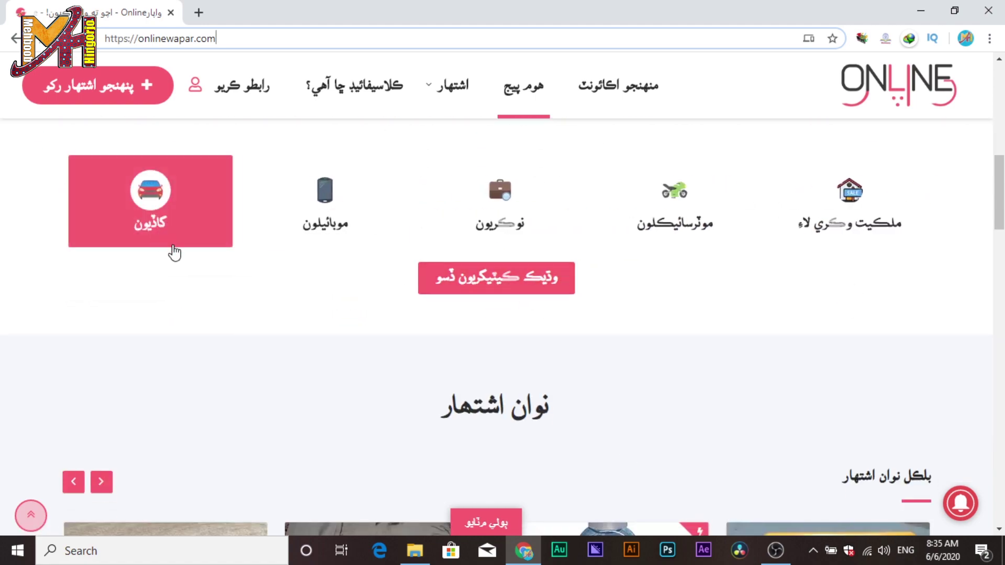
pyautogui.scroll(-6, 171, 249)
pyautogui.scroll(3, 951, 327)
pyautogui.scroll(-3, 951, 327)
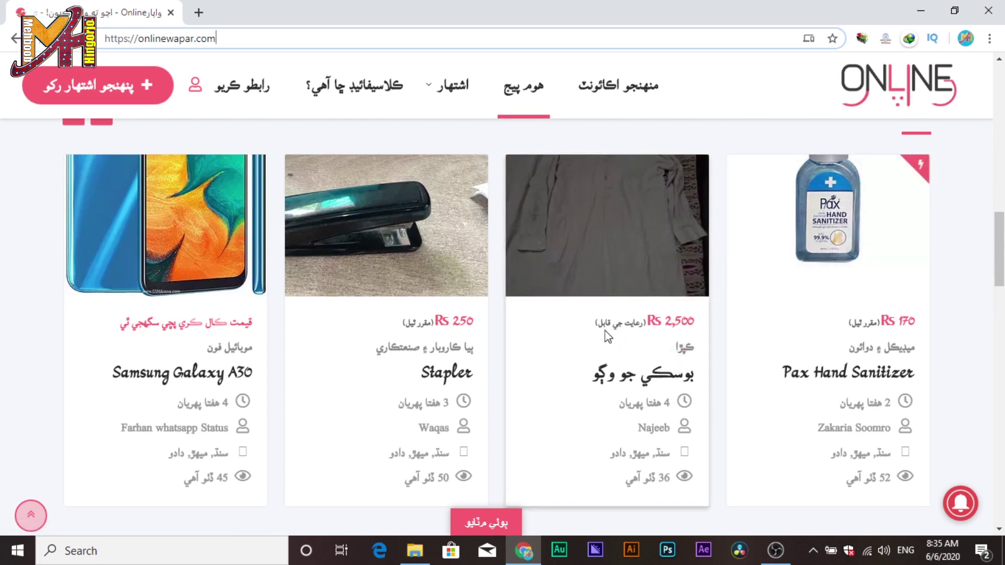
pyautogui.scroll(1, 640, 364)
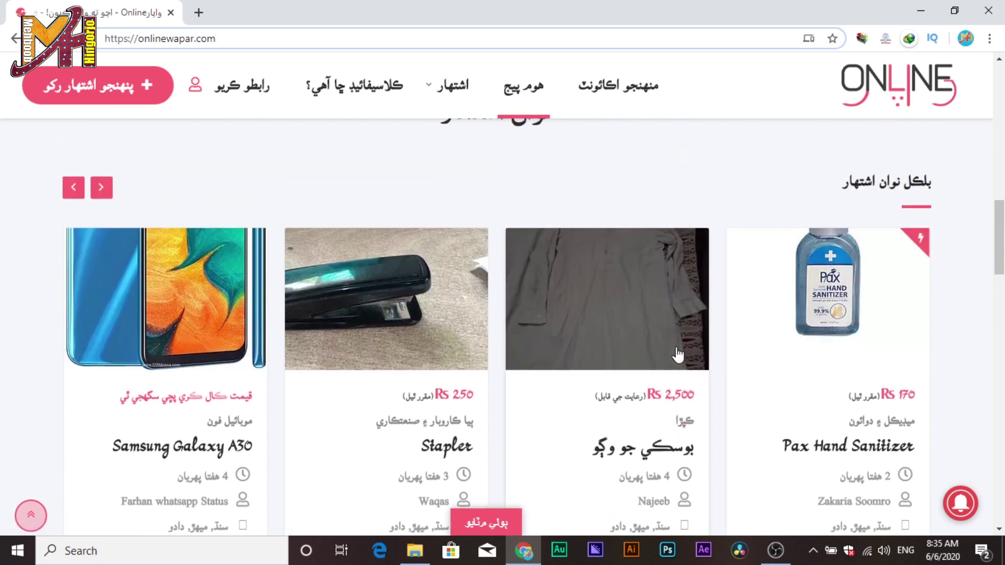
pyautogui.scroll(-1, 678, 352)
# Open the Samsung Galaxy A30 ad, reveal the seller's phone number, then close the call popup.
pyautogui.scroll(3, 169, 341)
pyautogui.click(169, 341)
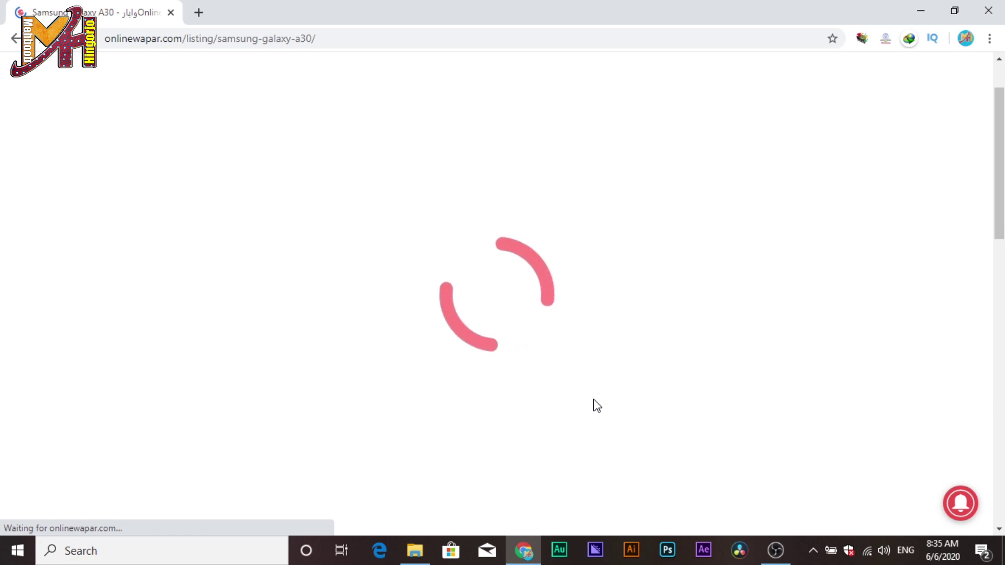
pyautogui.scroll(-3, 657, 412)
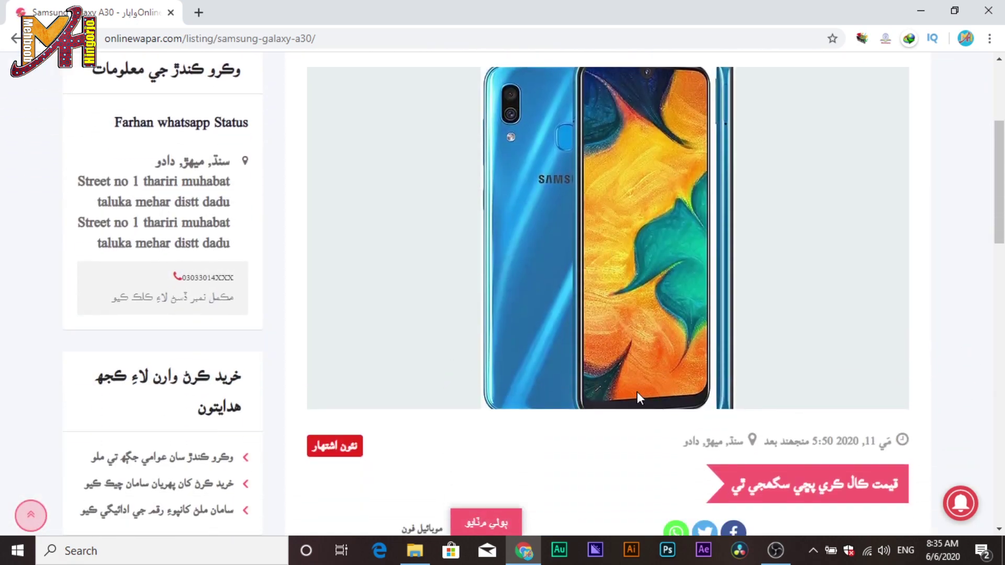
pyautogui.scroll(-3, 708, 291)
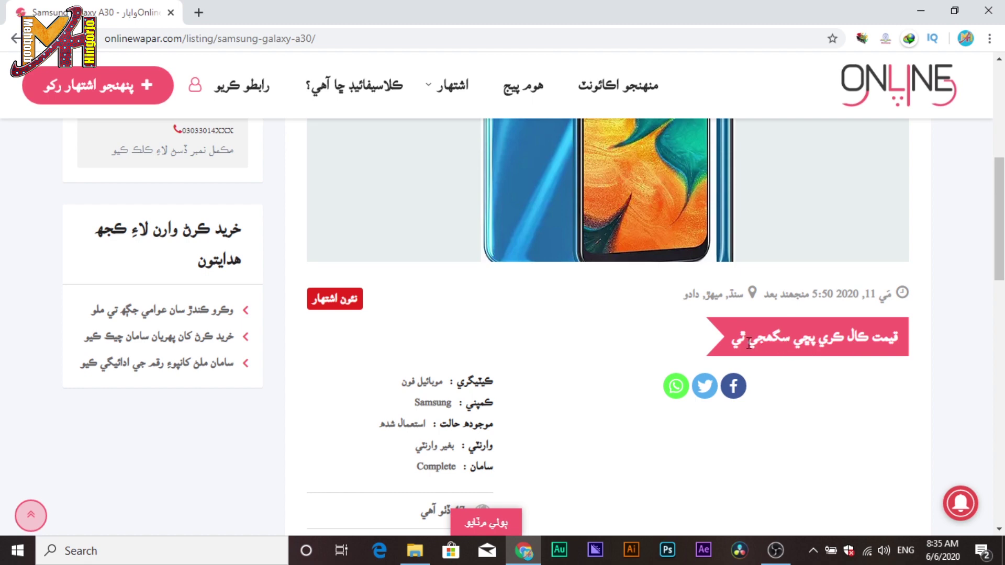
pyautogui.scroll(4, 504, 358)
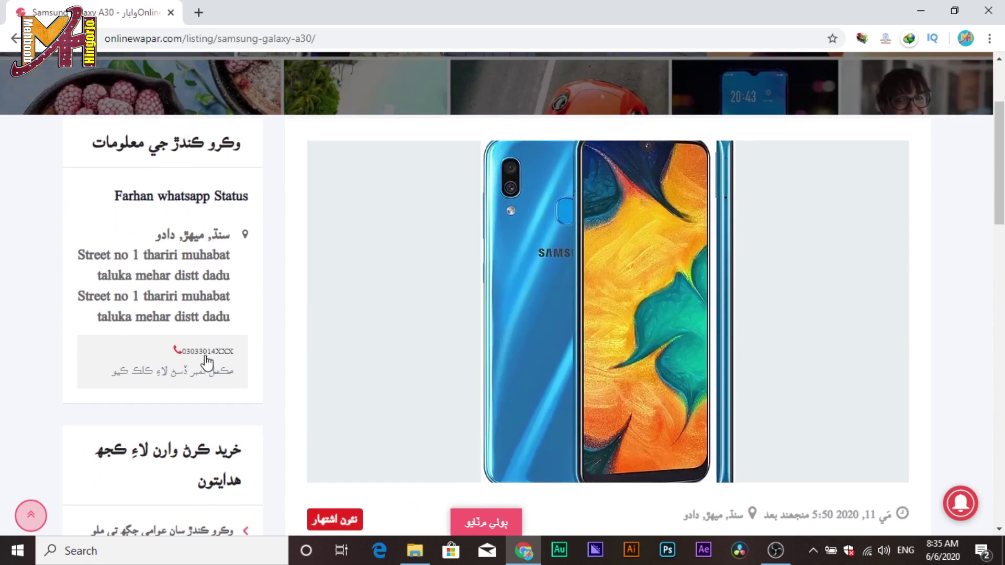
pyautogui.click(212, 360)
pyautogui.click(209, 358)
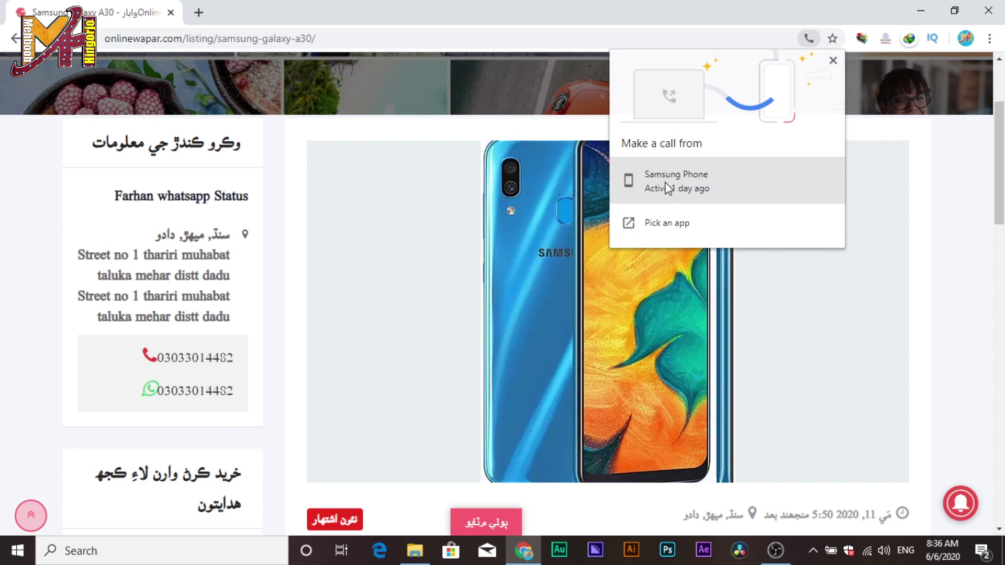
pyautogui.click(929, 246)
# Go to the منهنجو اڪائونٽ (My Account) page from the header.
pyautogui.scroll(-10, 887, 242)
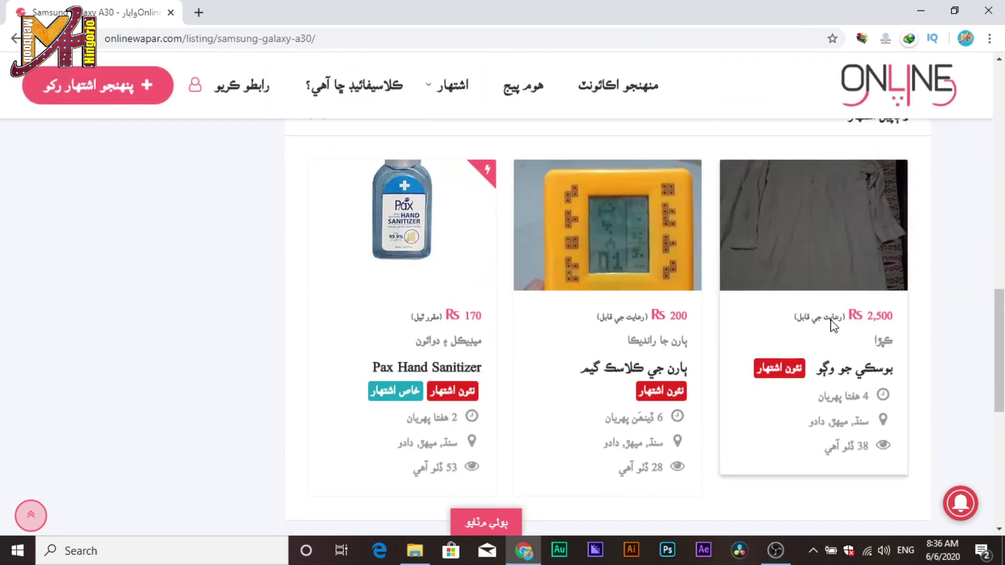
pyautogui.scroll(-1, 832, 325)
pyautogui.scroll(2, 498, 359)
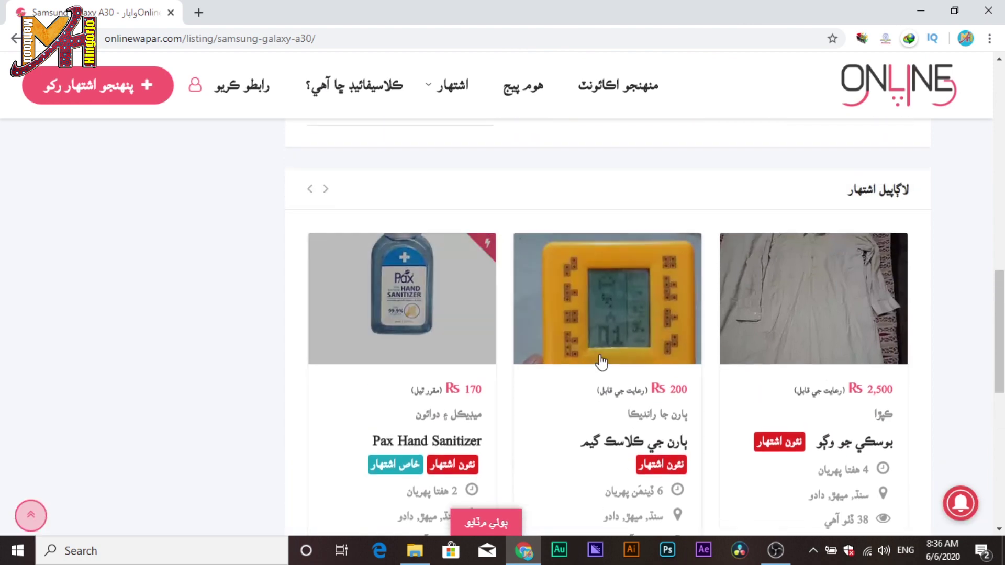
pyautogui.scroll(15, 699, 384)
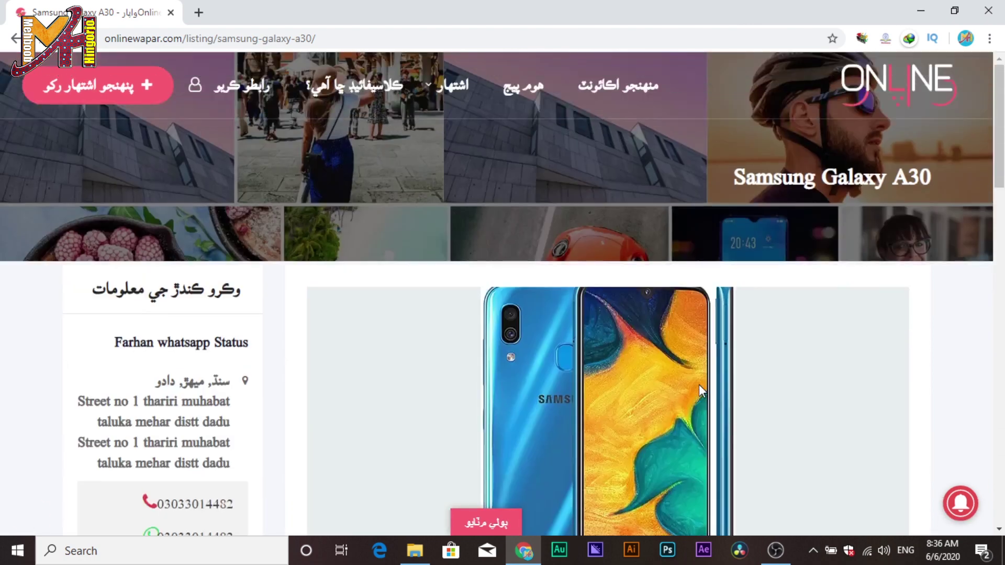
pyautogui.click(630, 88)
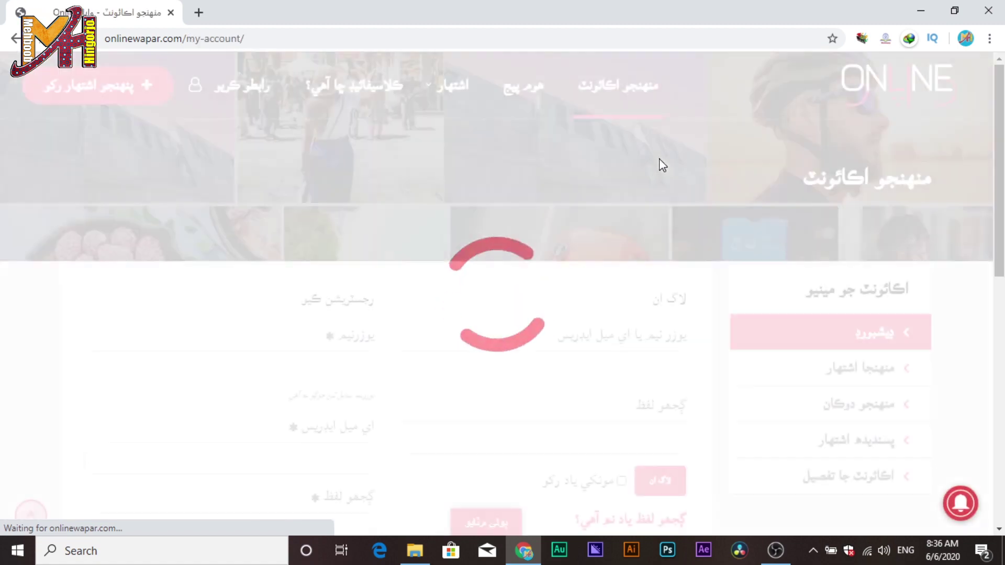
# Enter the chosen username into the login form's username field.
pyautogui.scroll(-1, 681, 198)
pyautogui.scroll(-3, 733, 241)
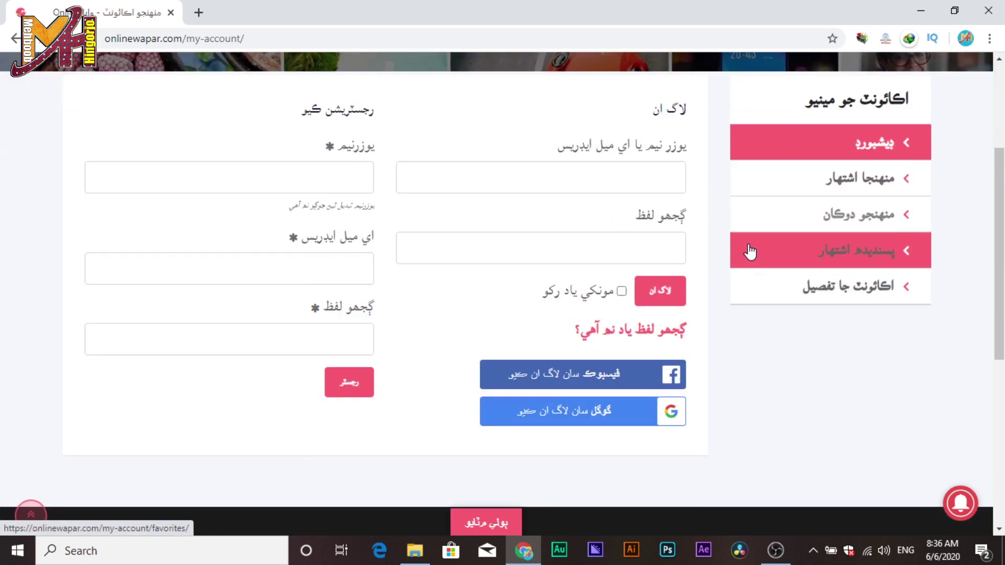
pyautogui.scroll(2, 660, 333)
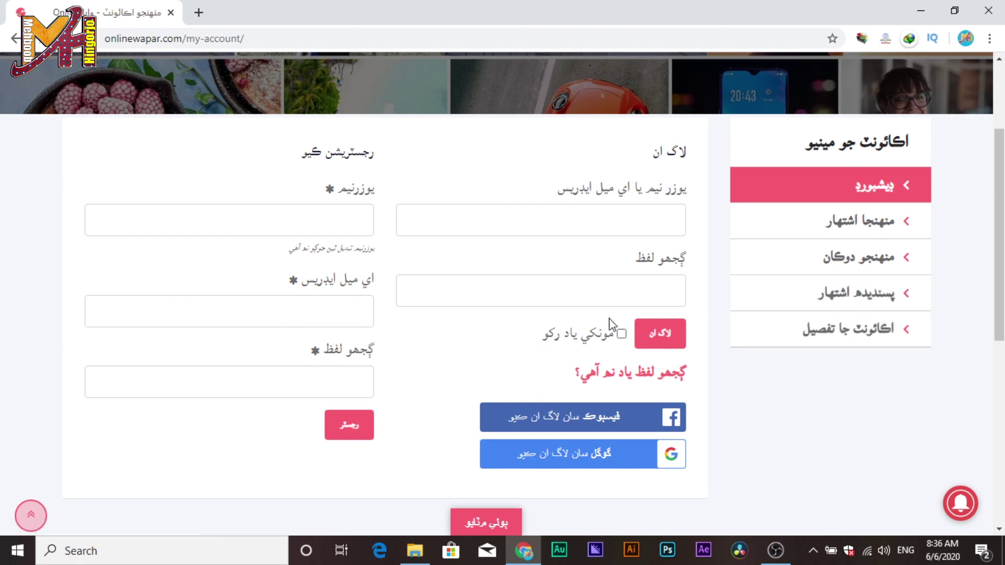
pyautogui.click(661, 226)
pyautogui.write('mehboobonlinewapar')
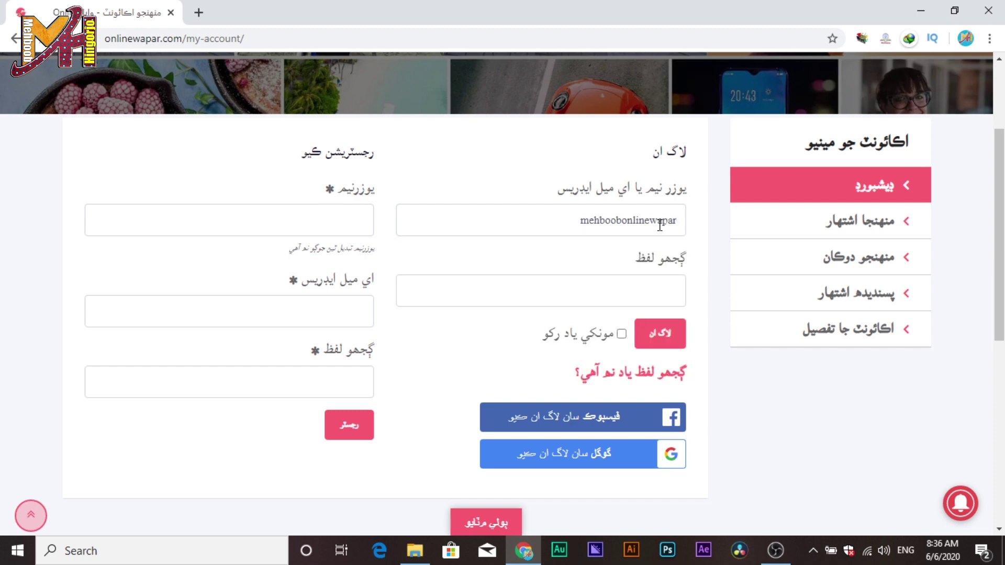
# Fill the registration form with a username and the suggested e-mail address, then register.
pyautogui.click(359, 230)
pyautogui.write('mehboobon')
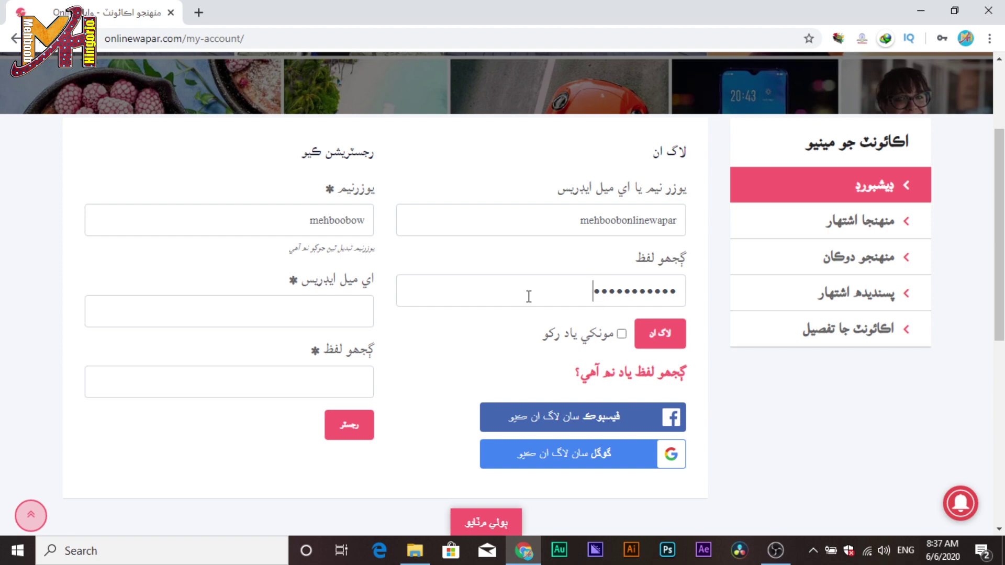
pyautogui.click(321, 317)
pyautogui.write('mehboobhingorjo9')
pyautogui.click(325, 347)
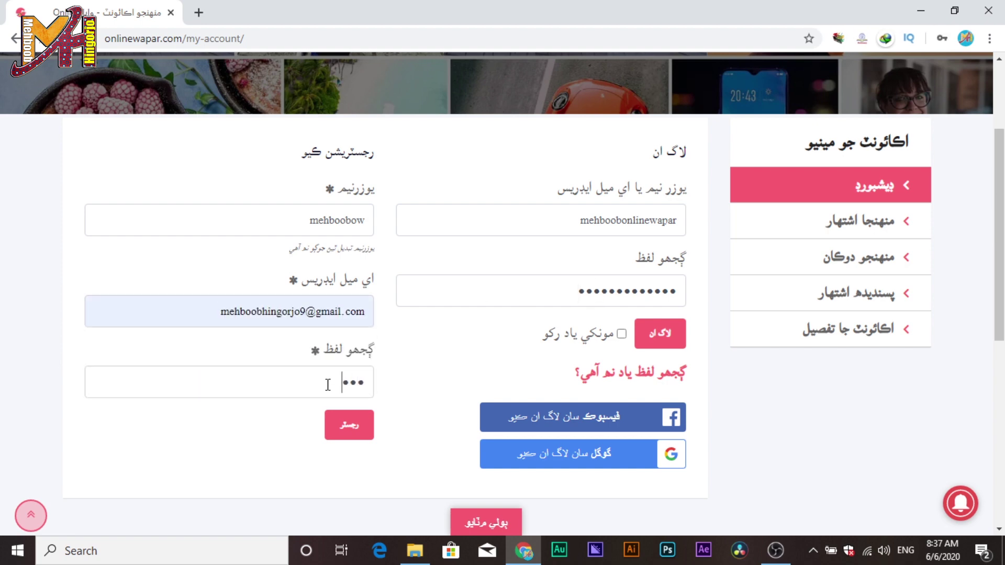
pyautogui.click(361, 432)
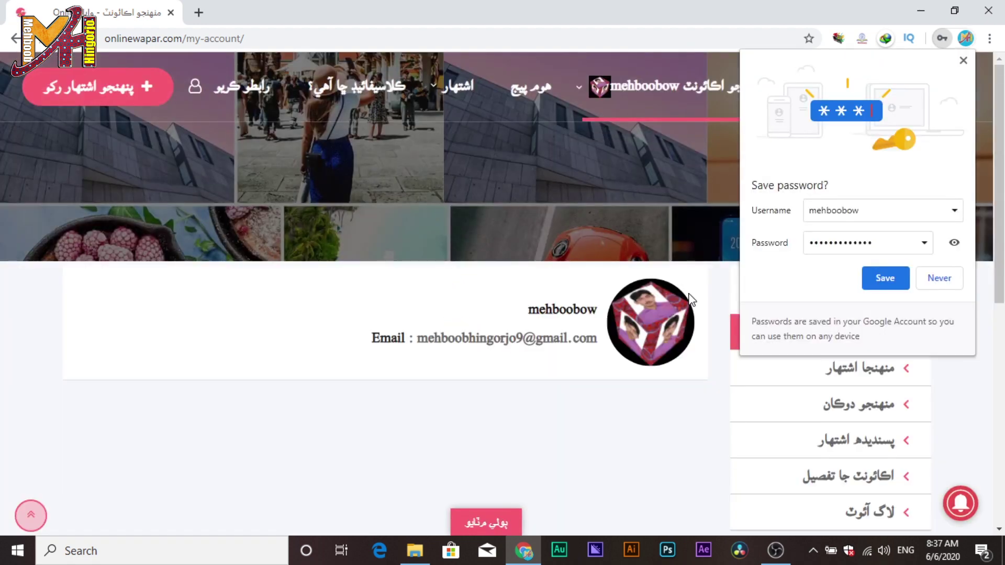
# On the account details page, enter the owner's full name and accept the suggested website address.
pyautogui.moveTo(644, 117)
pyautogui.click(749, 288)
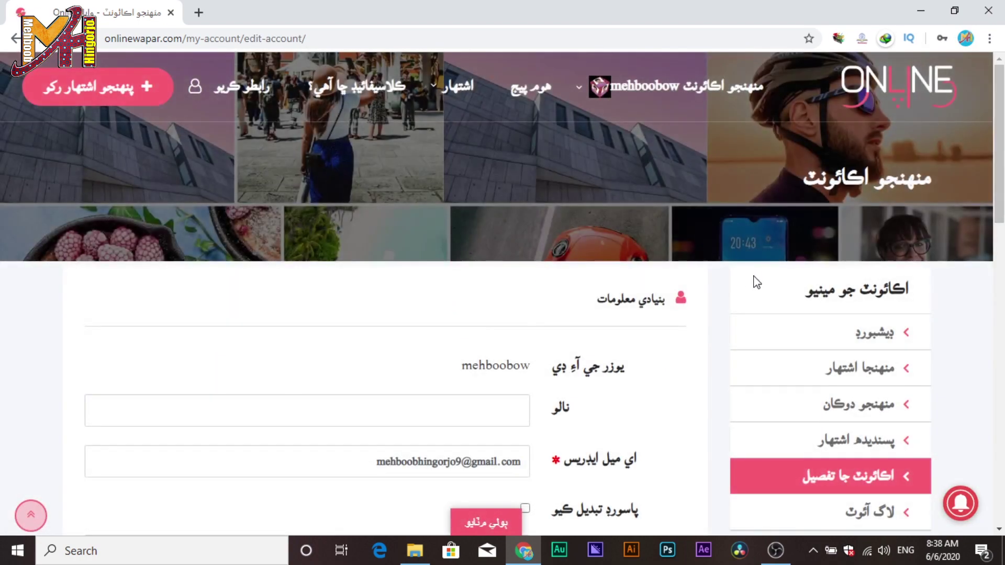
pyautogui.scroll(-4, 756, 284)
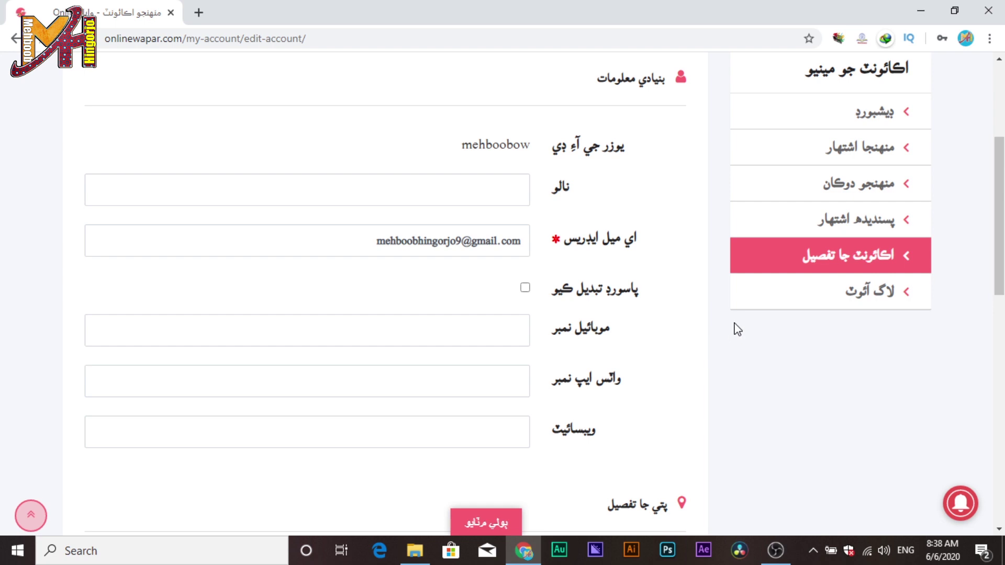
pyautogui.click(498, 179)
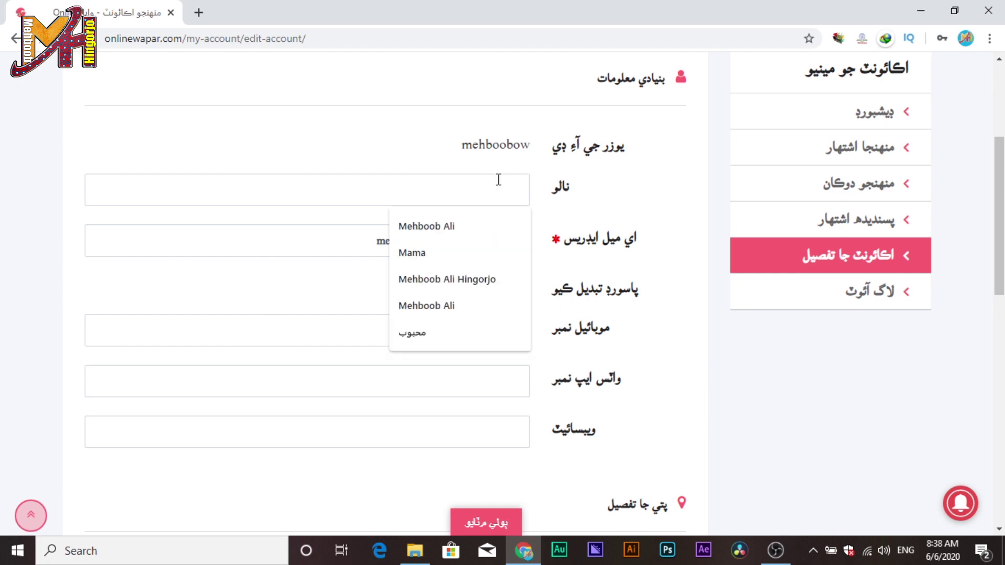
pyautogui.write('Mehb')
pyautogui.scroll(-1, 512, 367)
pyautogui.click(513, 367)
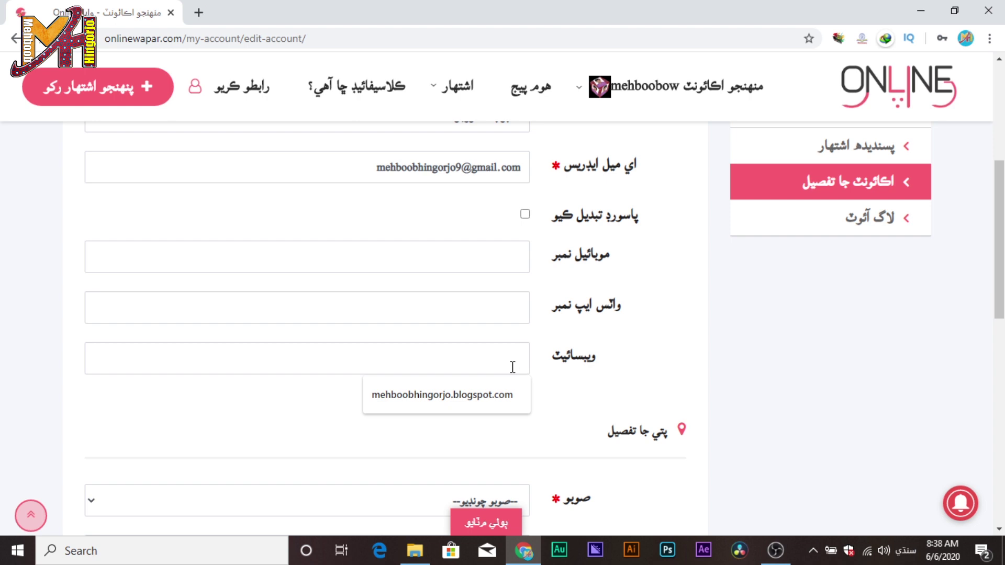
pyautogui.press('Down')
pyautogui.press('Return')
pyautogui.scroll(-3, 599, 403)
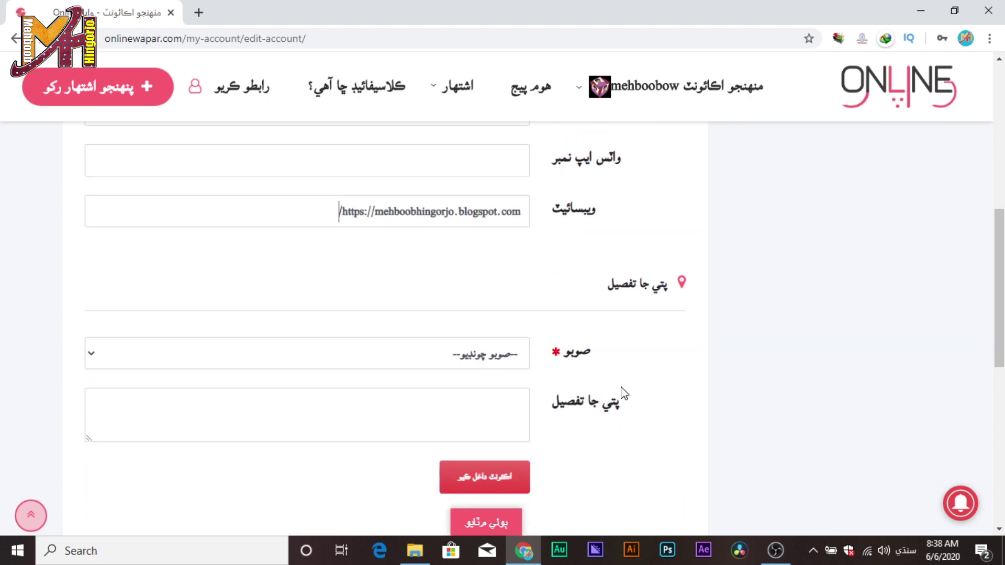
pyautogui.scroll(10, 655, 380)
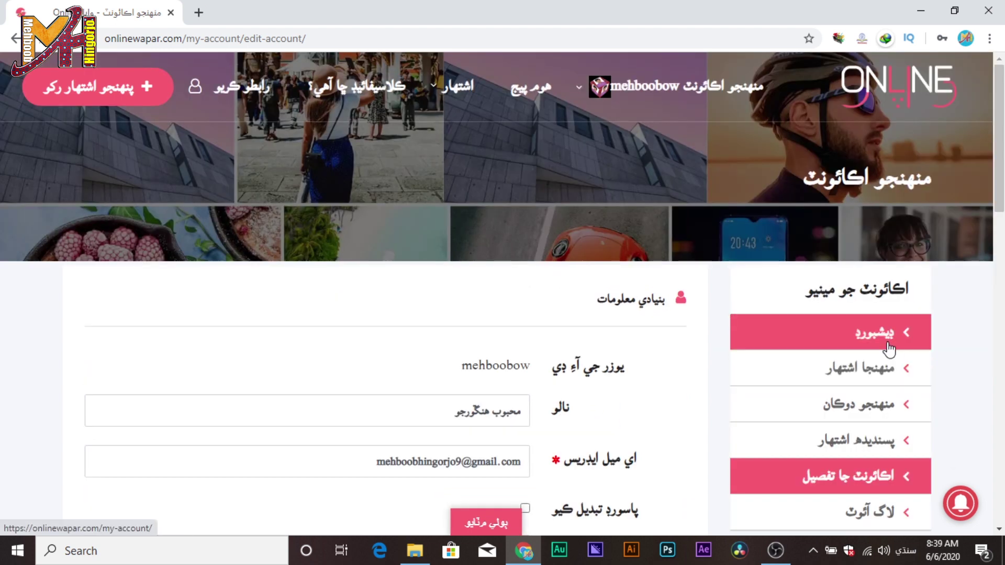
# Check the منهنجا اشتهار list, which shows no ads, then start posting a new ad.
pyautogui.click(889, 348)
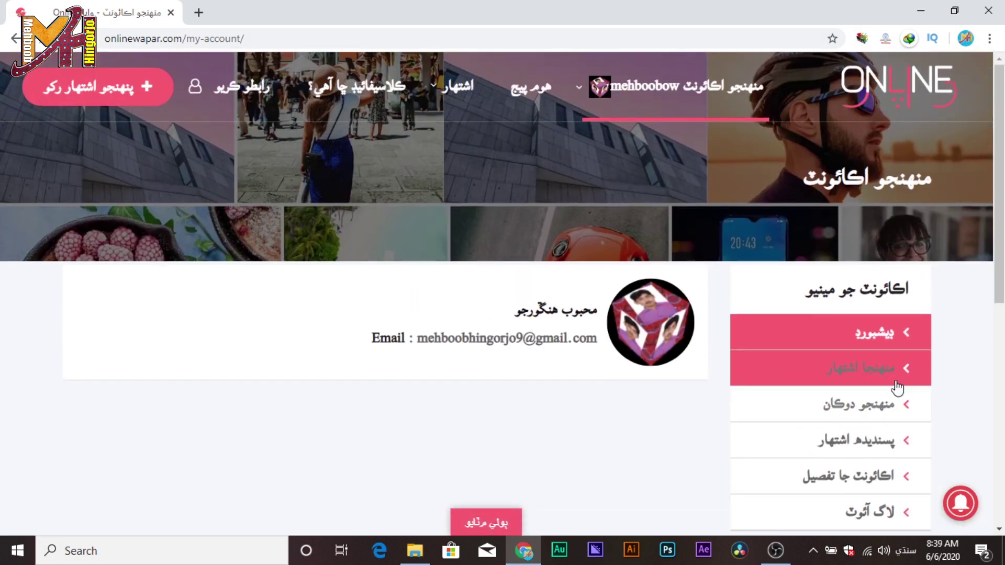
pyautogui.click(885, 383)
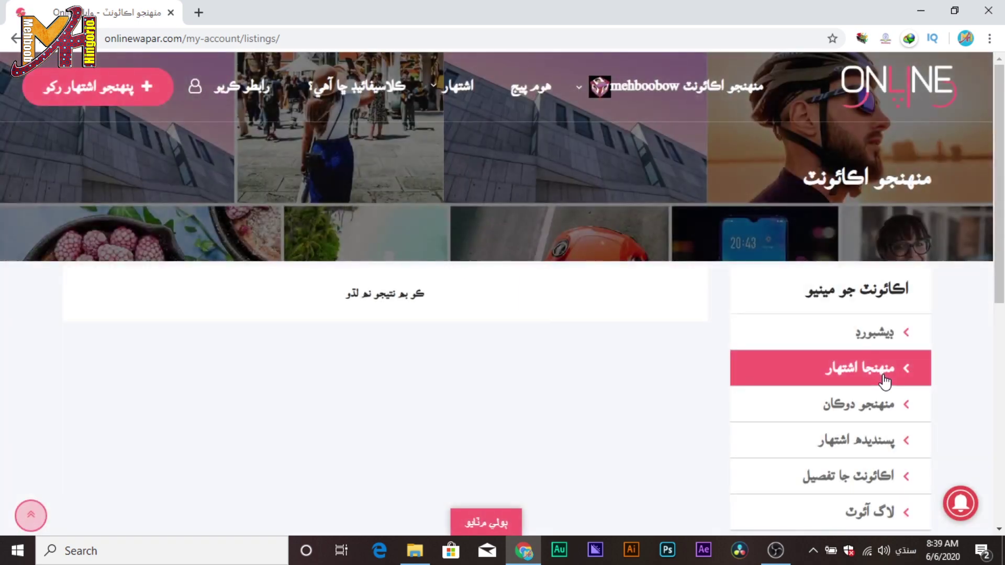
pyautogui.scroll(-4, 885, 383)
pyautogui.scroll(3, 882, 386)
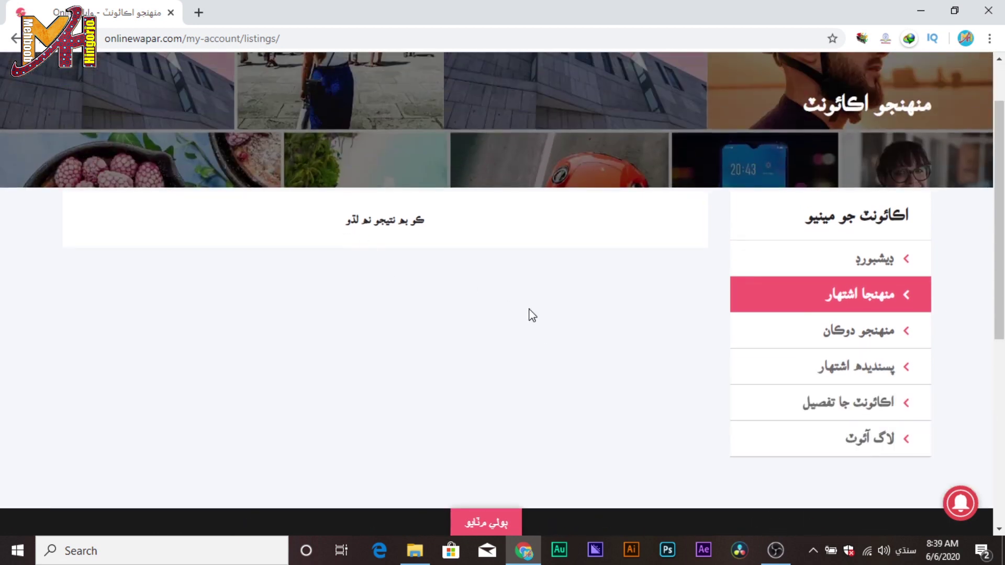
pyautogui.scroll(2, 531, 314)
pyautogui.click(126, 90)
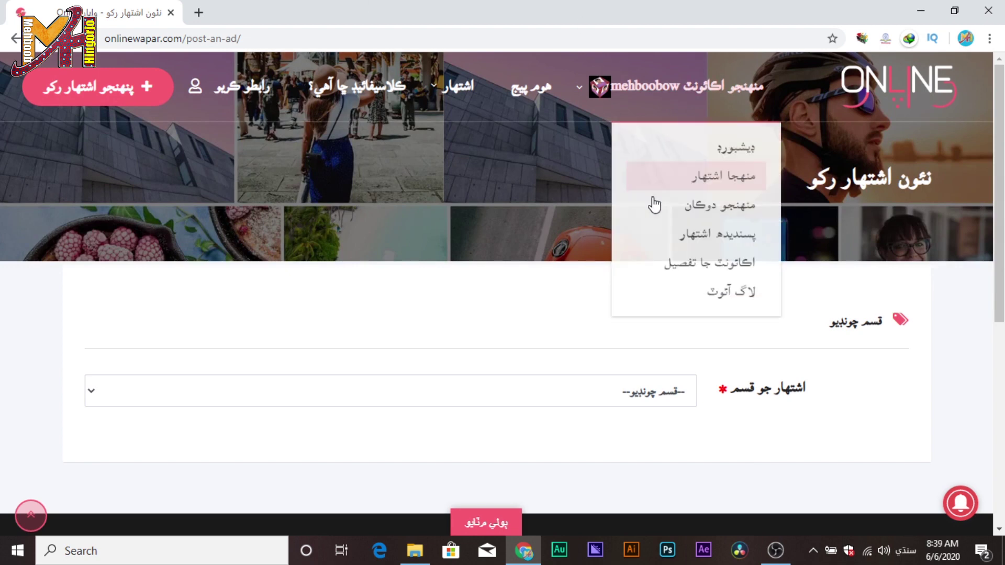
pyautogui.scroll(-4, 759, 291)
# Set ad type to کپاٽو آھي (selling), category موبائيلون, sub-category موبائل فون.
pyautogui.click(673, 166)
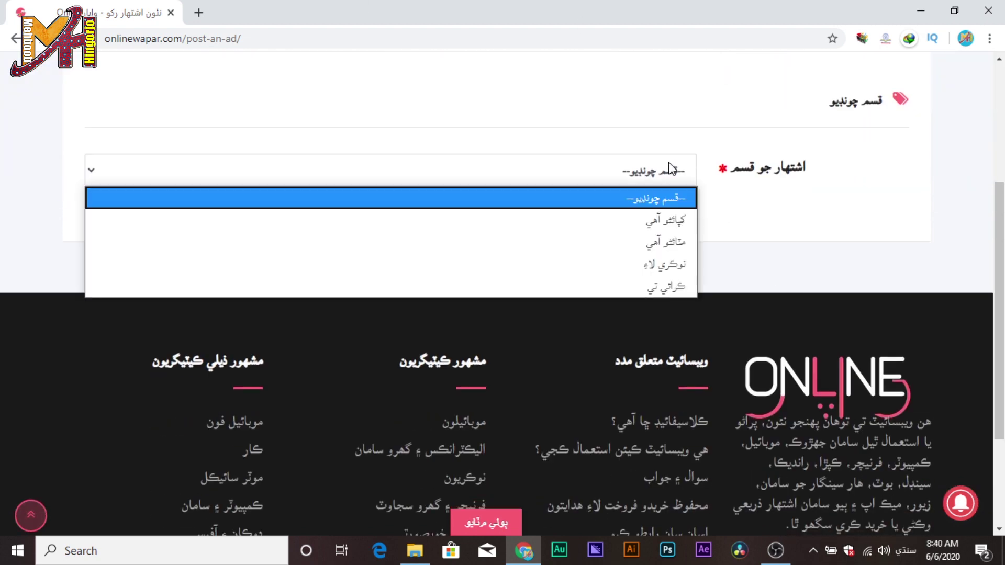
pyautogui.click(670, 220)
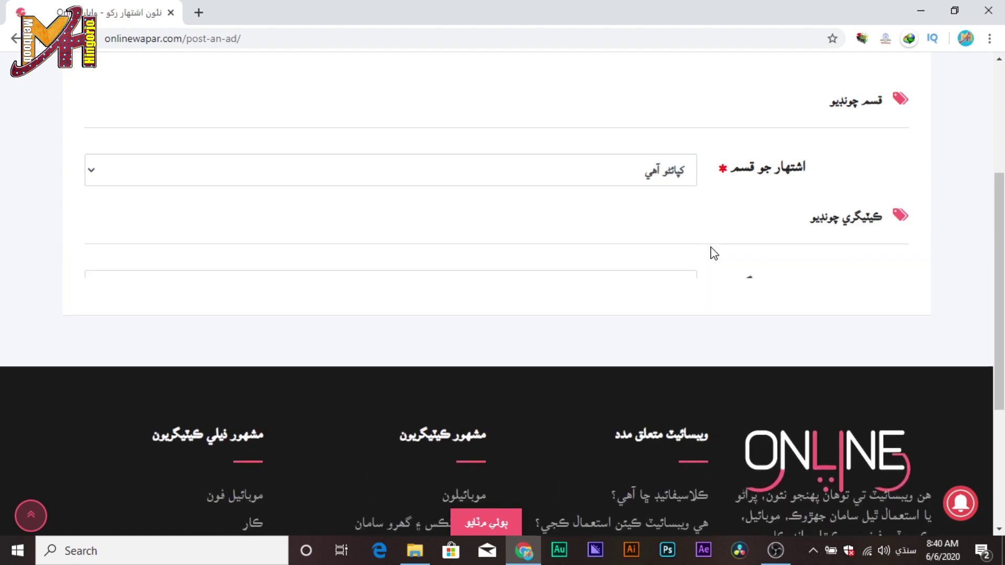
pyautogui.click(666, 289)
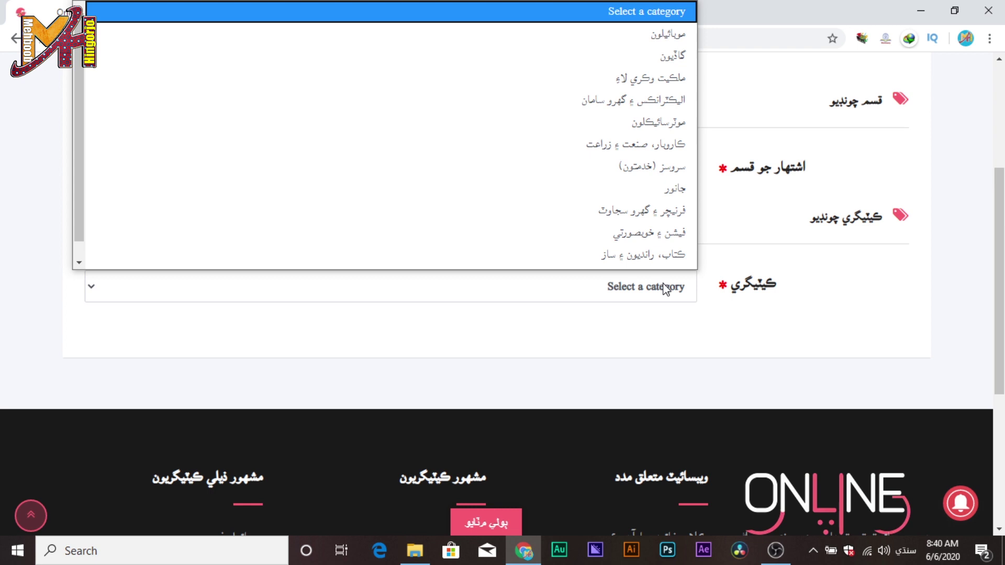
pyautogui.click(669, 18)
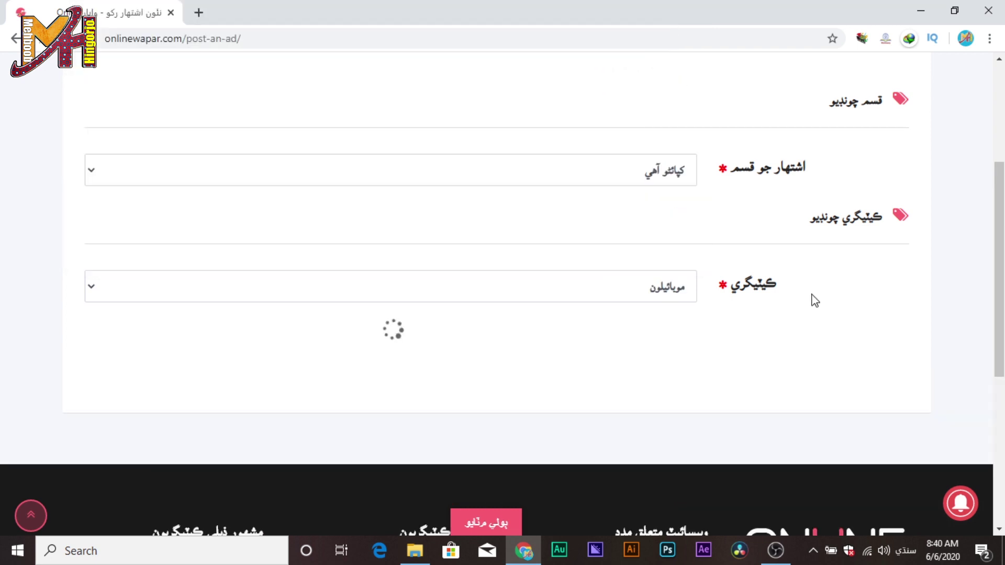
pyautogui.scroll(-3, 828, 299)
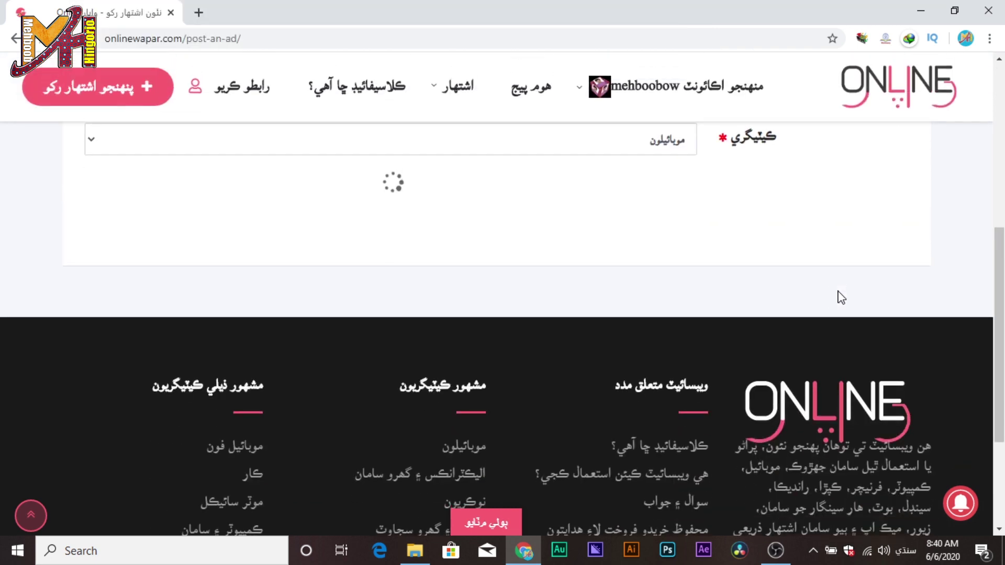
pyautogui.scroll(3, 838, 293)
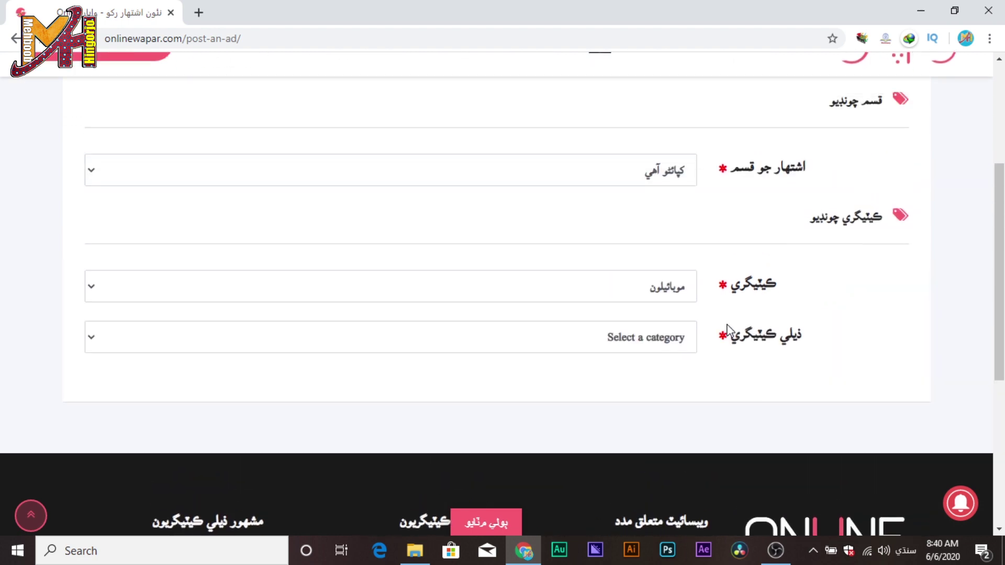
pyautogui.click(665, 341)
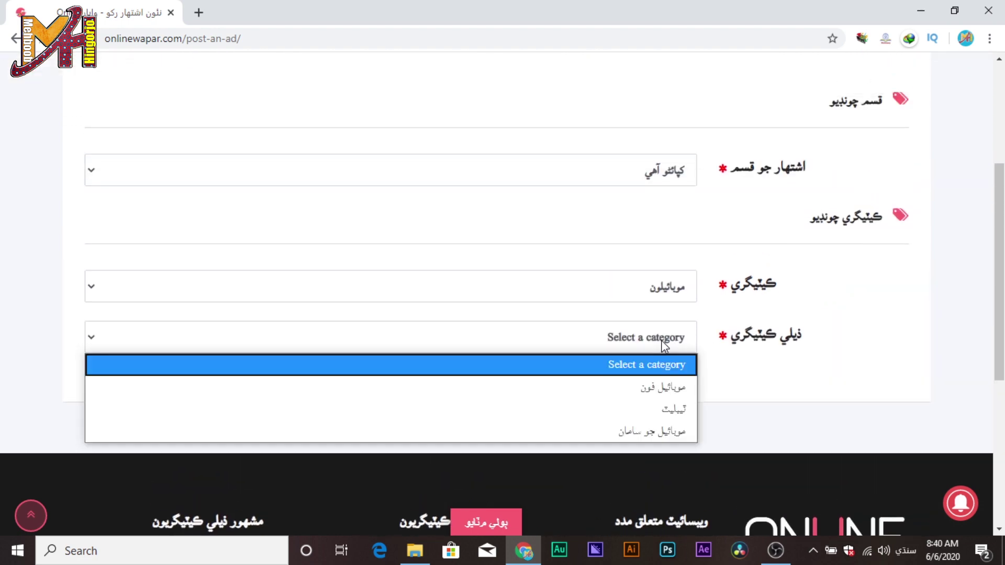
pyautogui.click(673, 386)
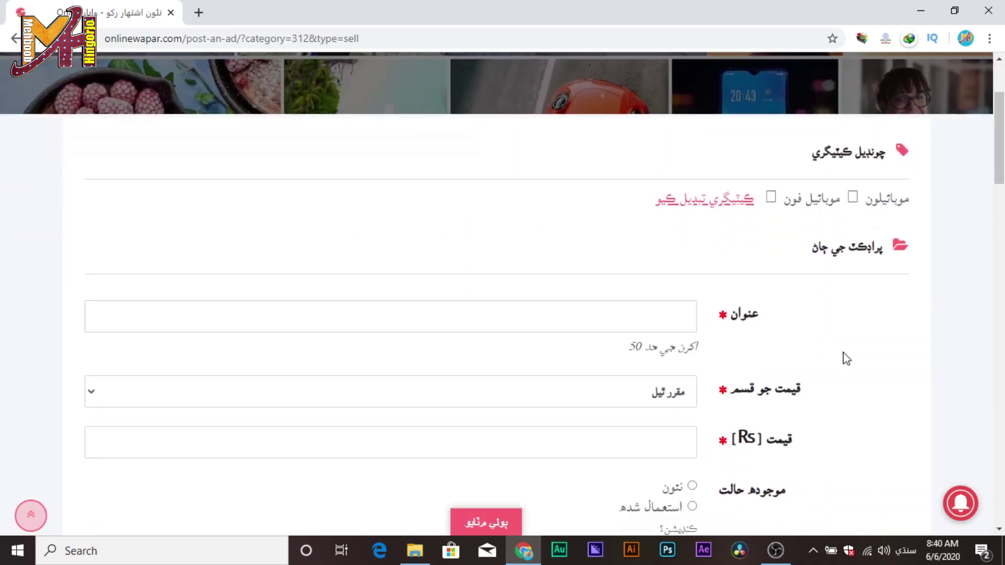
# Title the ad 'جواوي وائي 6' and give it a fixed price of 7000.
pyautogui.click(685, 321)
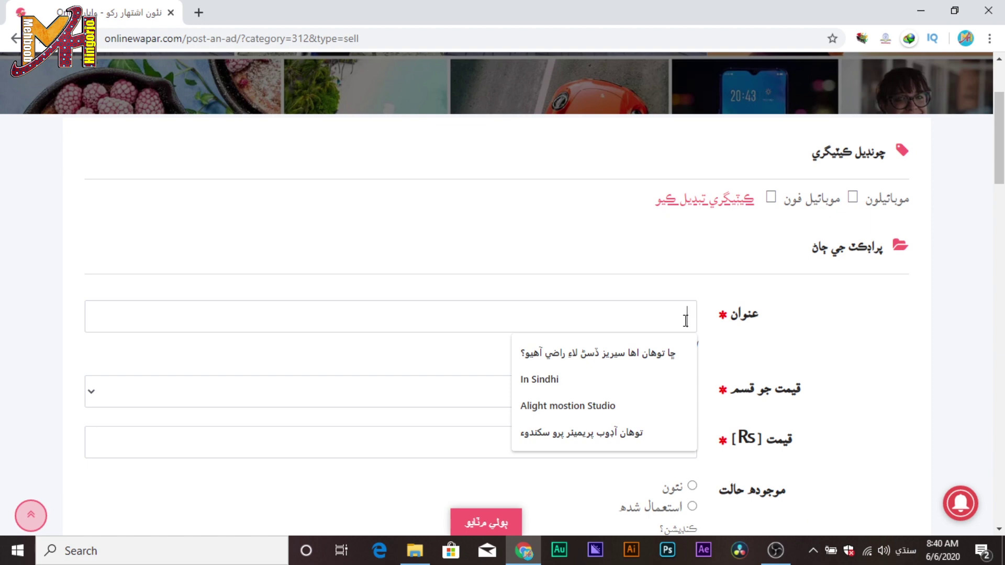
pyautogui.click(685, 320)
pyautogui.write('جوا')
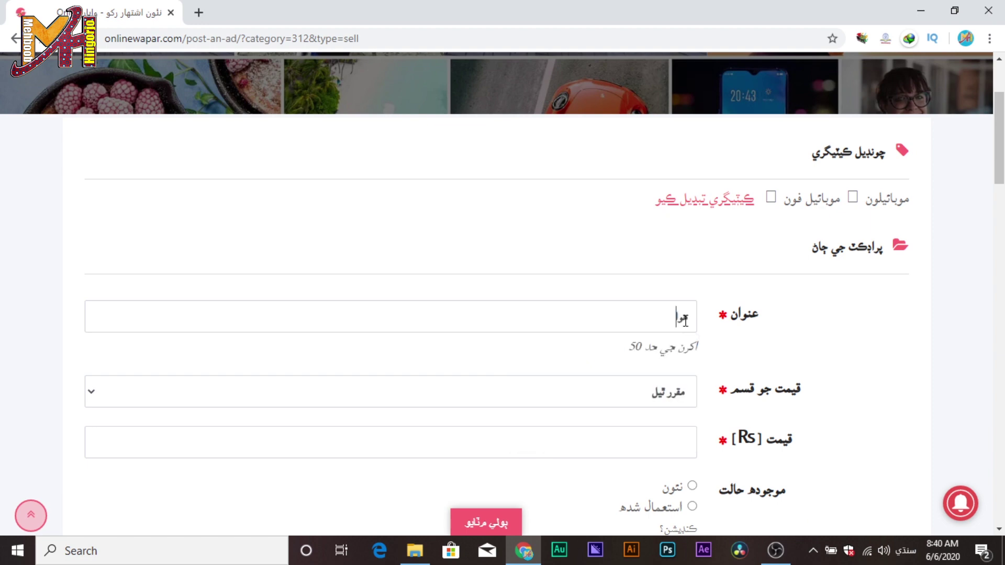
pyautogui.write('وي وائي 6')
pyautogui.click(646, 400)
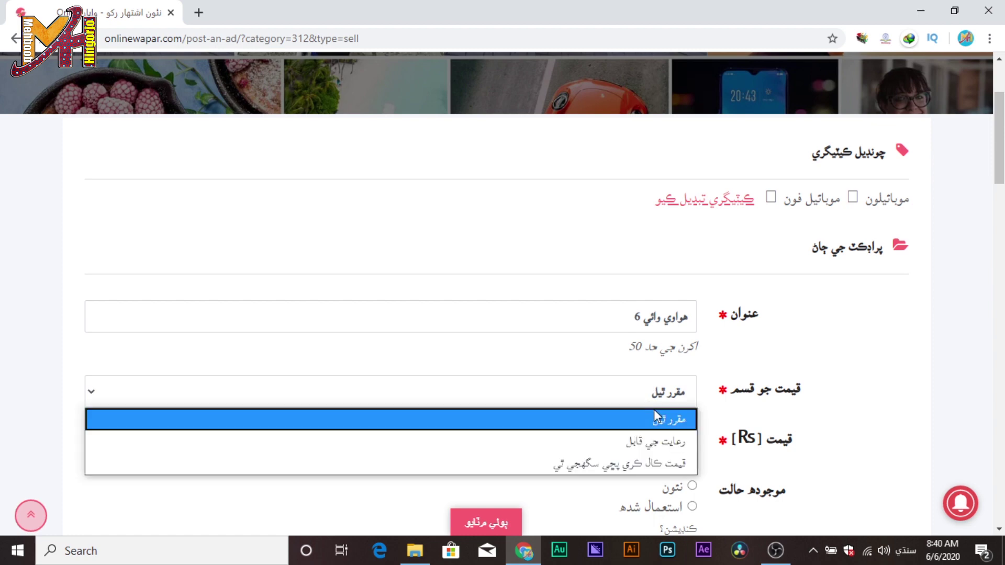
pyautogui.click(677, 422)
pyautogui.click(678, 449)
pyautogui.write('7000')
# Set the company to Huawei, mark no warranty, and list the included items in Sindhi.
pyautogui.scroll(-4, 702, 377)
pyautogui.click(683, 355)
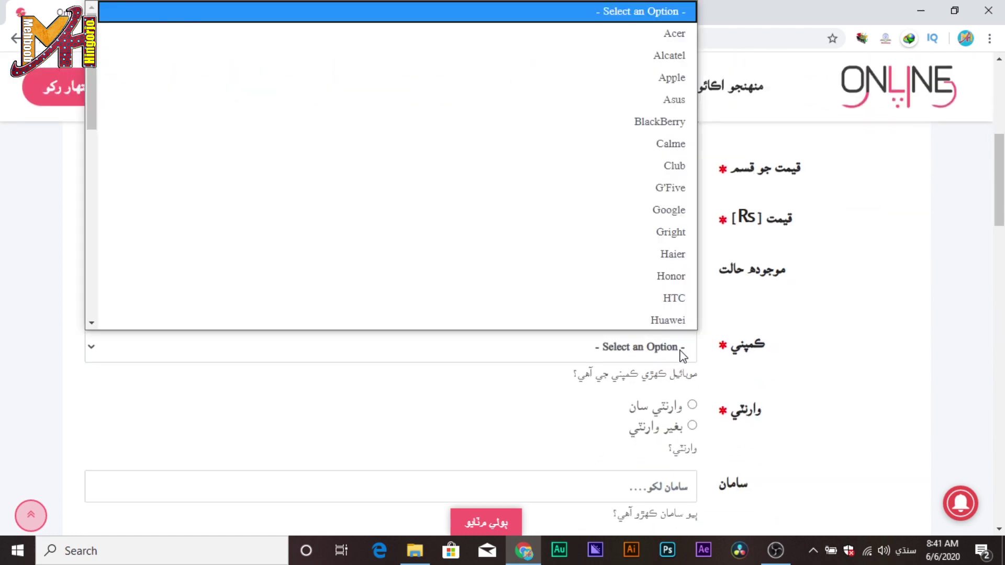
pyautogui.click(676, 320)
pyautogui.scroll(-3, 734, 359)
pyautogui.click(693, 278)
pyautogui.click(742, 334)
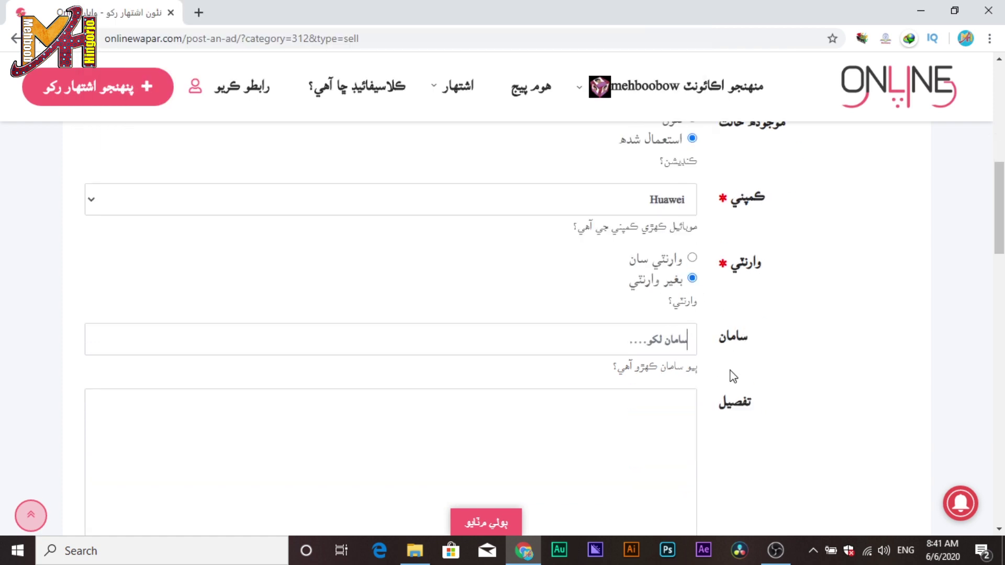
pyautogui.hotkey('alt', 'shift')
pyautogui.write('صرف موبائيل ان سان گڏ خالي')
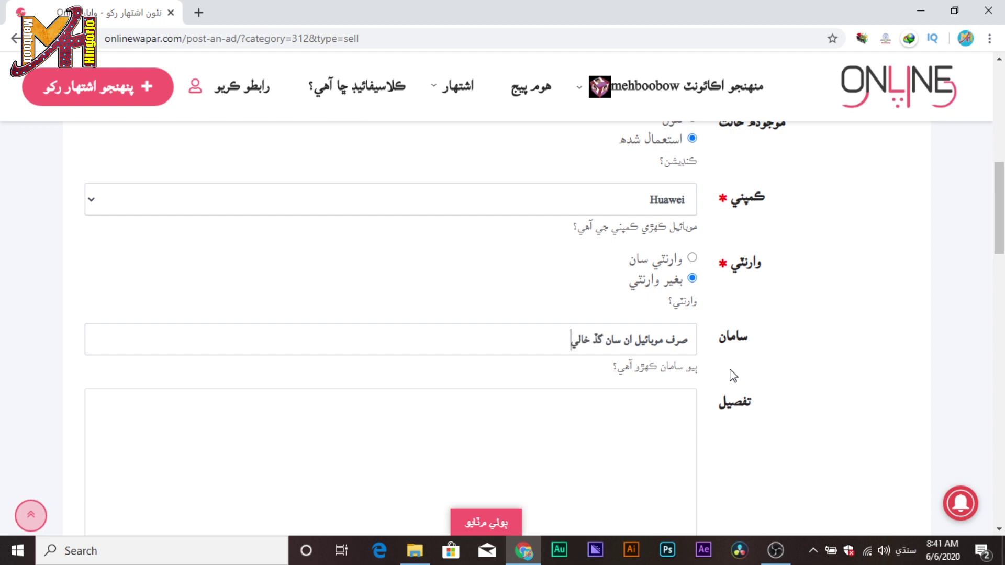
pyautogui.write(' دٻو موبائيل جي آئي ايم آئ')
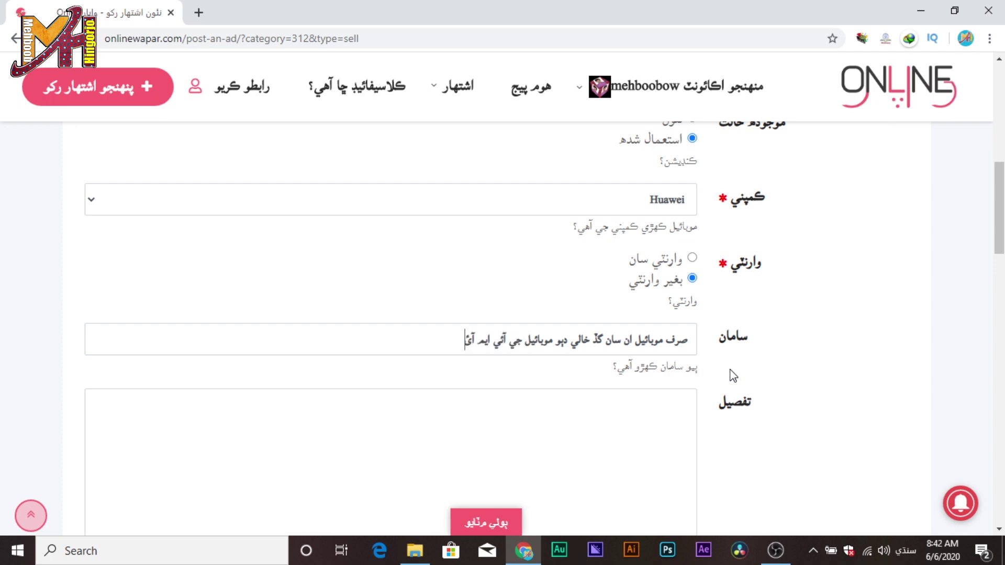
pyautogui.write('ي نمبر وارو')
pyautogui.scroll(-3, 733, 375)
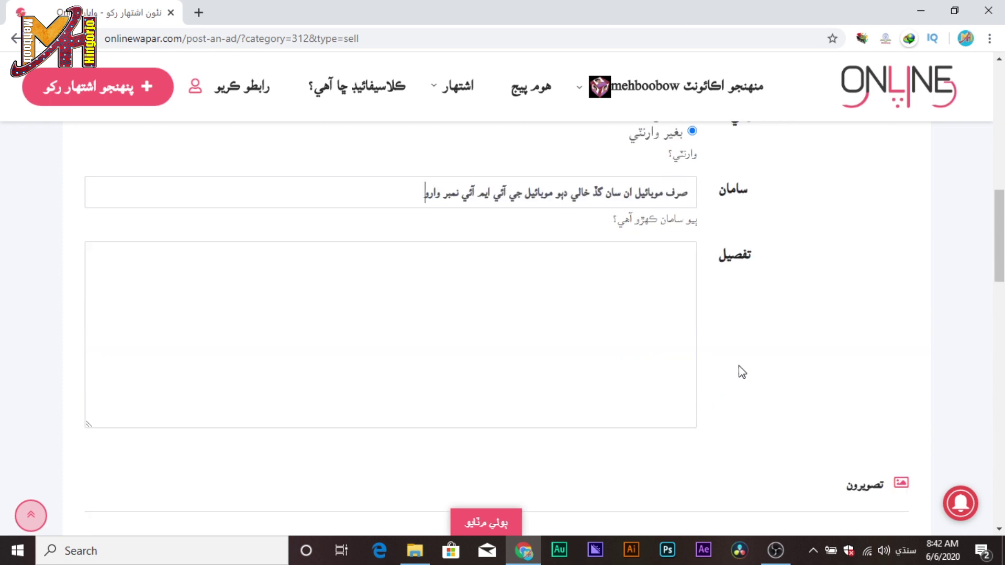
# Write the Sindhi description explaining why the phone is sold, ending with 'gb ram' in English.
pyautogui.click(612, 312)
pyautogui.write('دوستو هي موبائيل ان کري کپا')
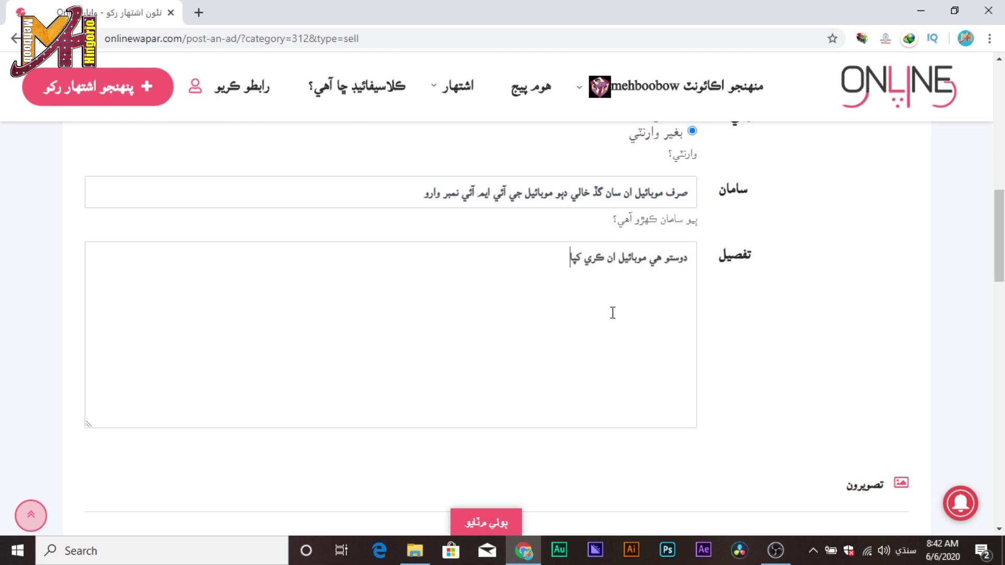
pyautogui.write('ئي رهيو آهيان جو هي منهنجي کنهن ک')
pyautogui.write('م ۾ ناهي ۽ مون وڌيڪ وڌيڪ پئي پراڻي ٿي سو ان ڪري سو')
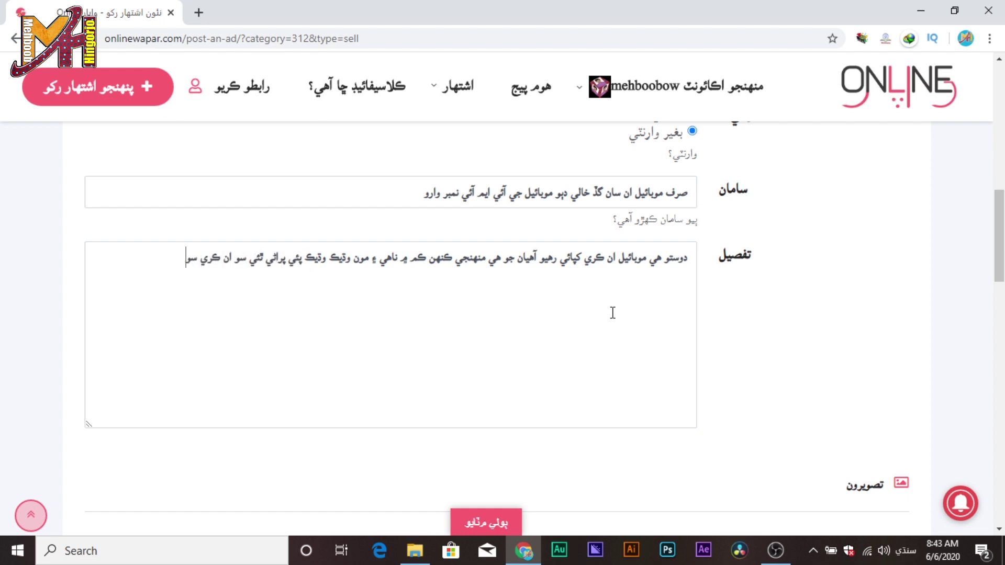
pyautogui.write('چم ته هن ويب سائٽ تي رکان')
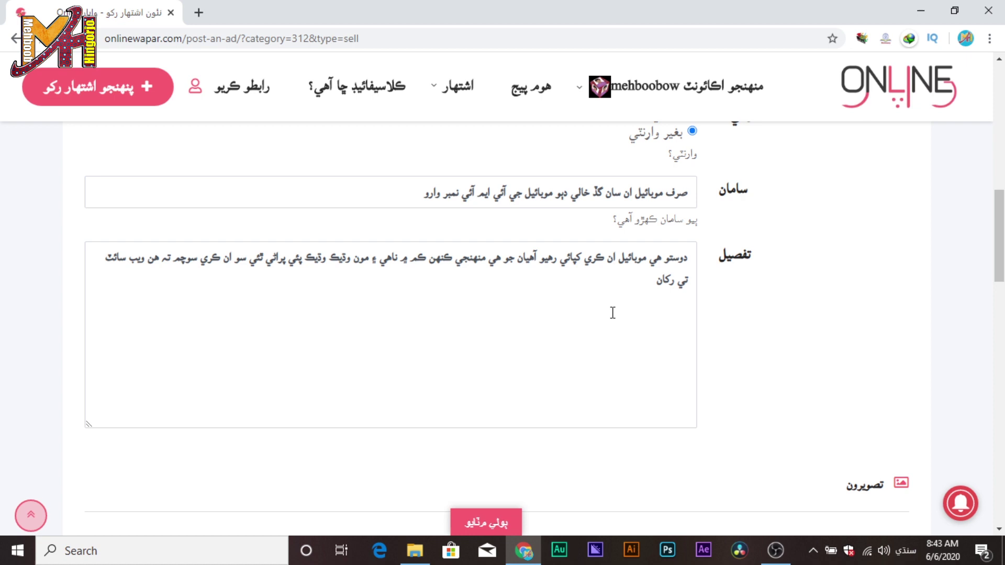
pyautogui.hotkey('alt', 'shift')
pyautogui.write('gb ram')
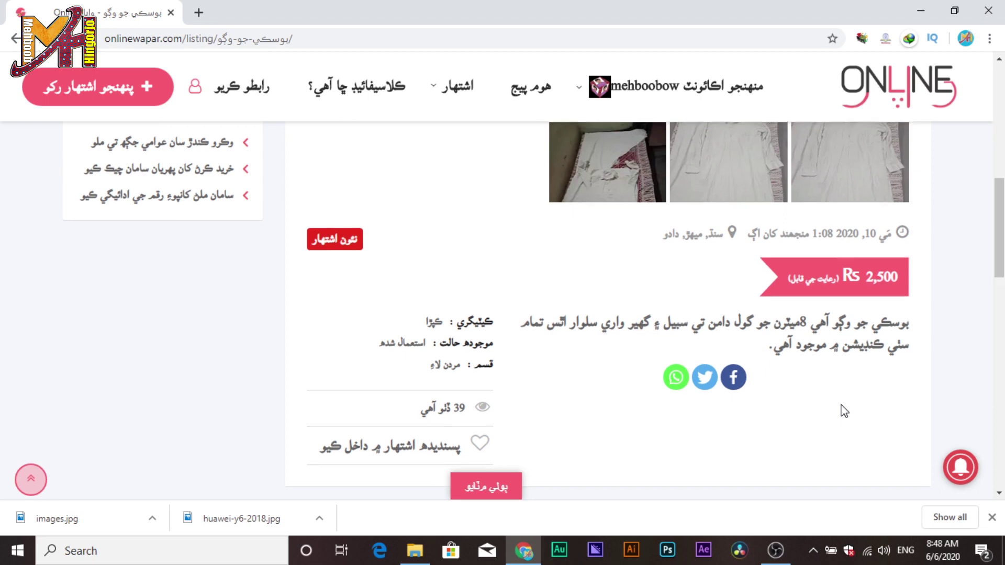
# View the shirt listing's second photo and find the new Huawei Y6 ad at Rs 7,000 among related ads.
pyautogui.scroll(10, 844, 411)
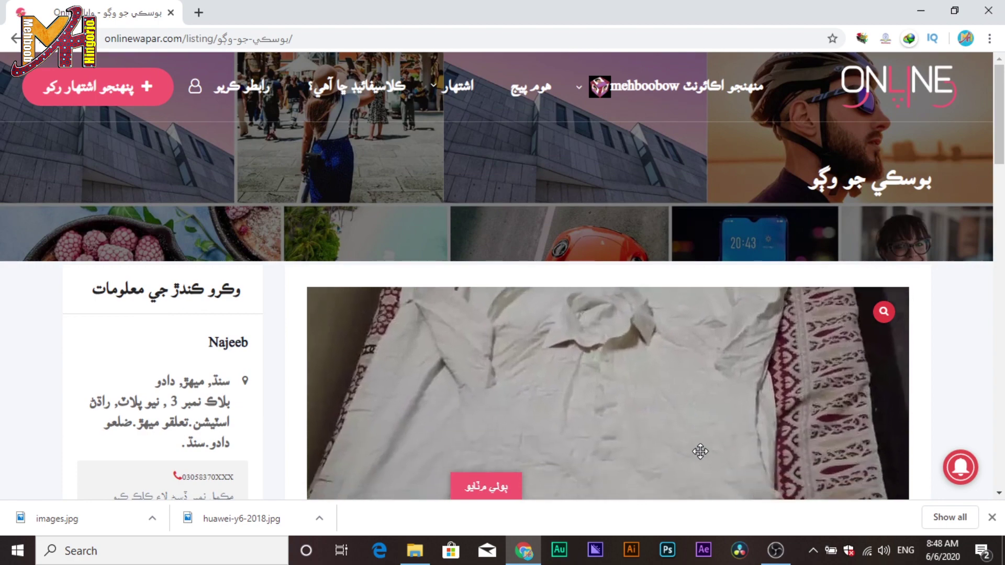
pyautogui.scroll(-5, 704, 455)
pyautogui.scroll(-7, 759, 450)
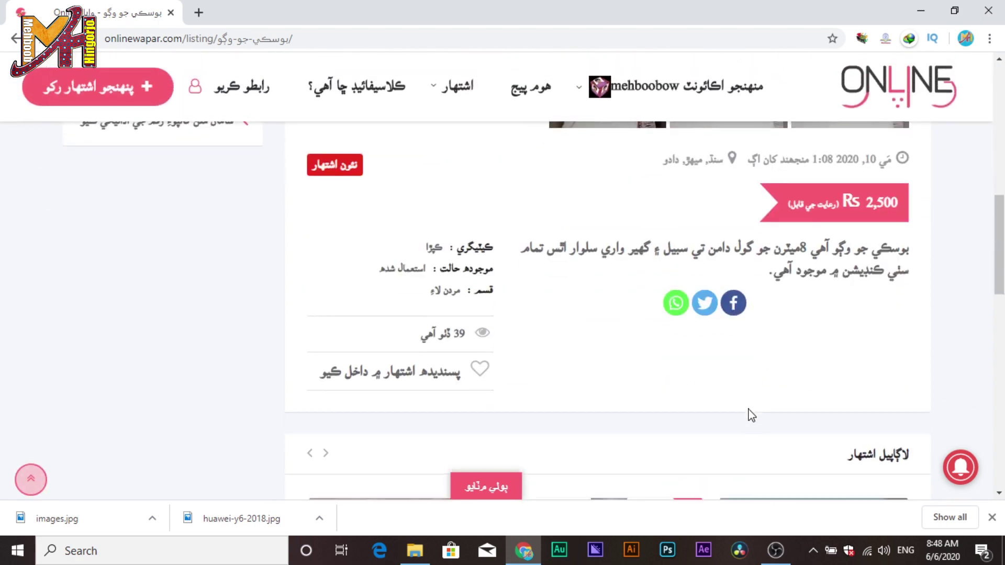
pyautogui.scroll(4, 747, 409)
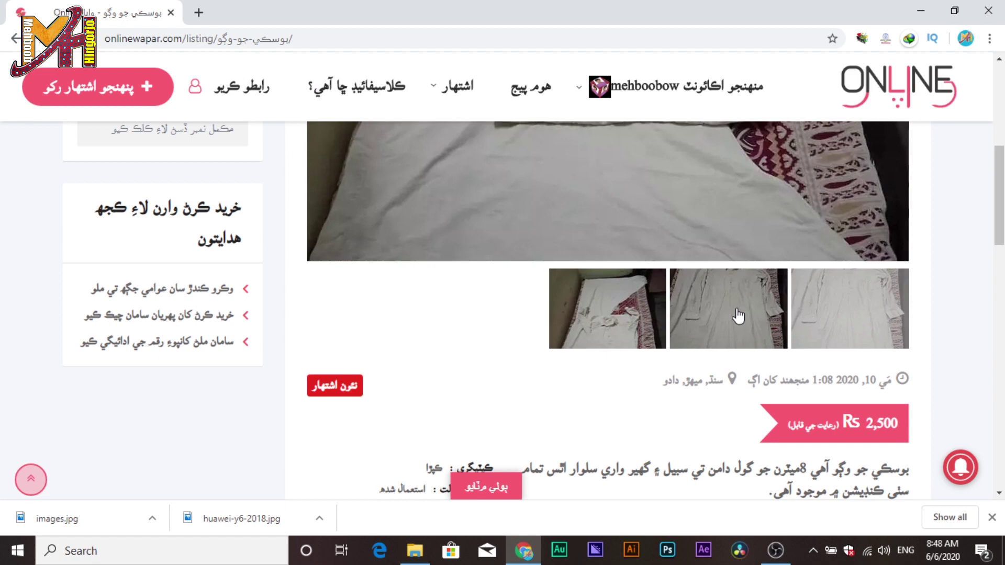
pyautogui.click(739, 316)
pyautogui.scroll(3, 744, 336)
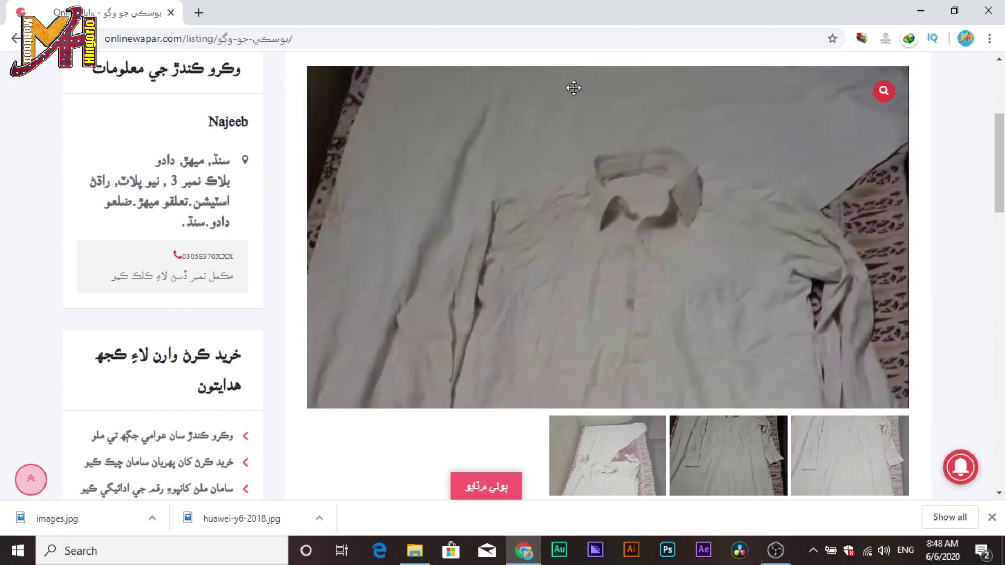
pyautogui.scroll(-7, 827, 235)
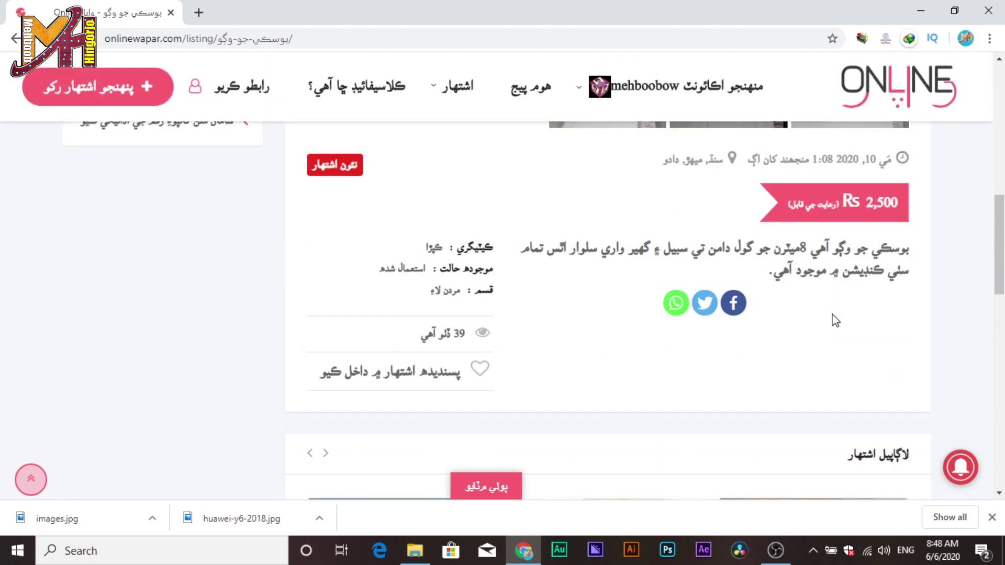
pyautogui.scroll(-4, 833, 320)
pyautogui.scroll(3, 827, 314)
pyautogui.scroll(-6, 830, 318)
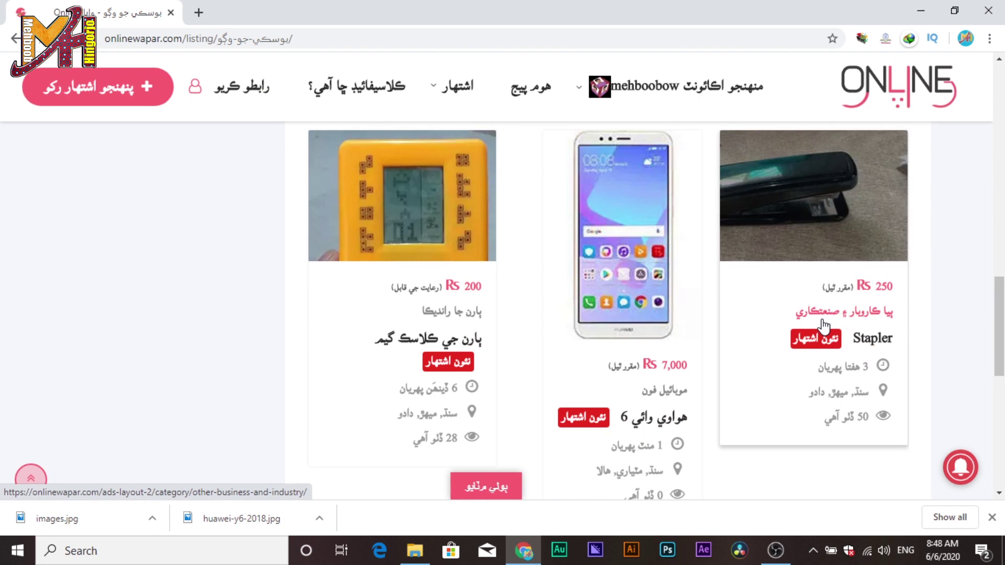
pyautogui.scroll(-5, 825, 324)
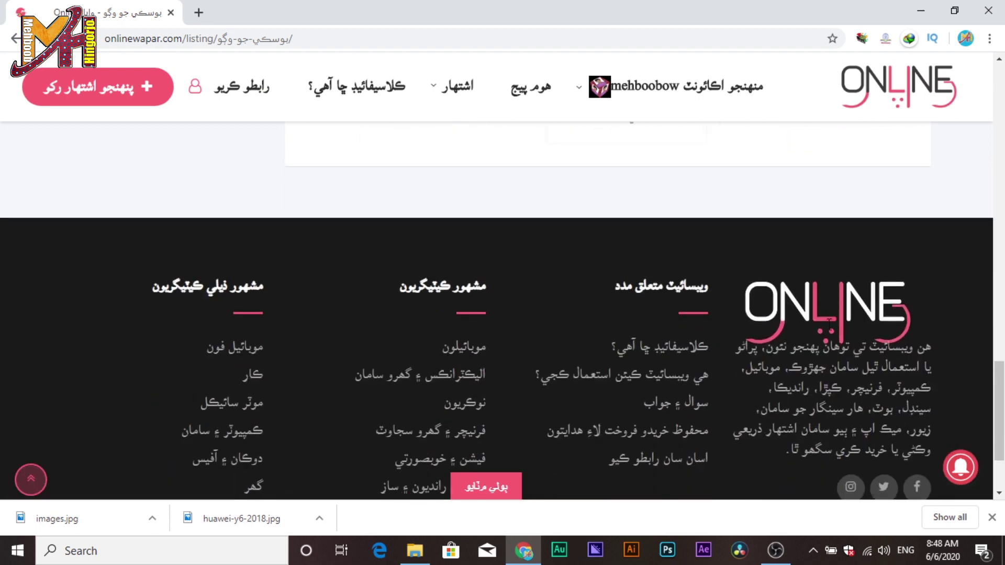
pyautogui.scroll(15, 829, 324)
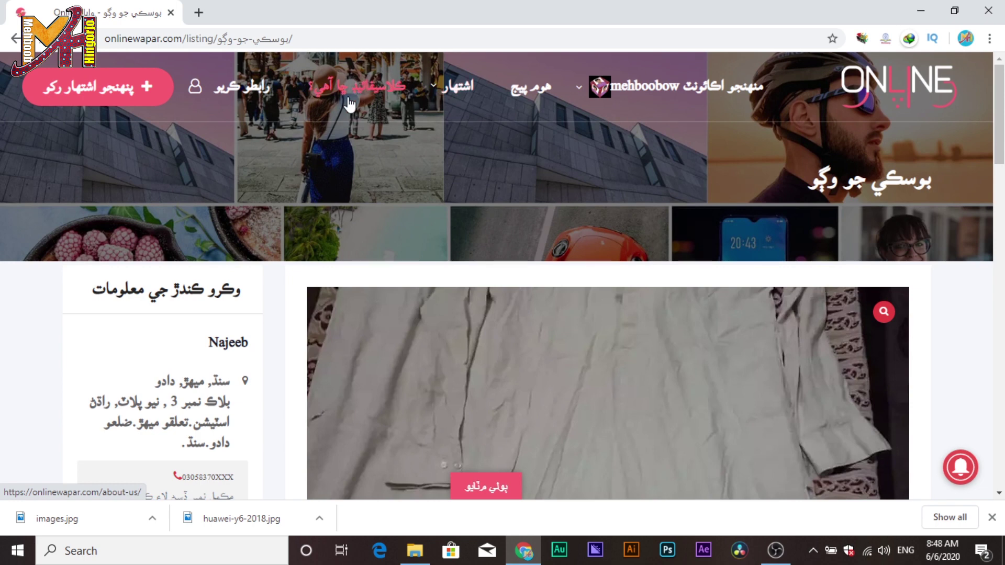
# Open the 'ڪلاسيفائيڊ ڇا آهي؟' page and read down through the about-us content.
pyautogui.click(394, 102)
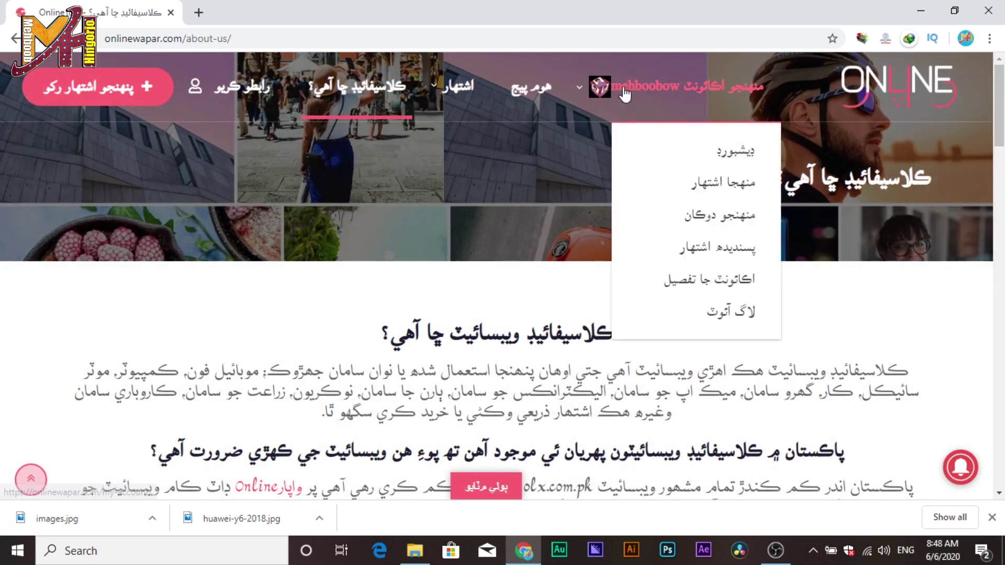
pyautogui.scroll(-3, 859, 351)
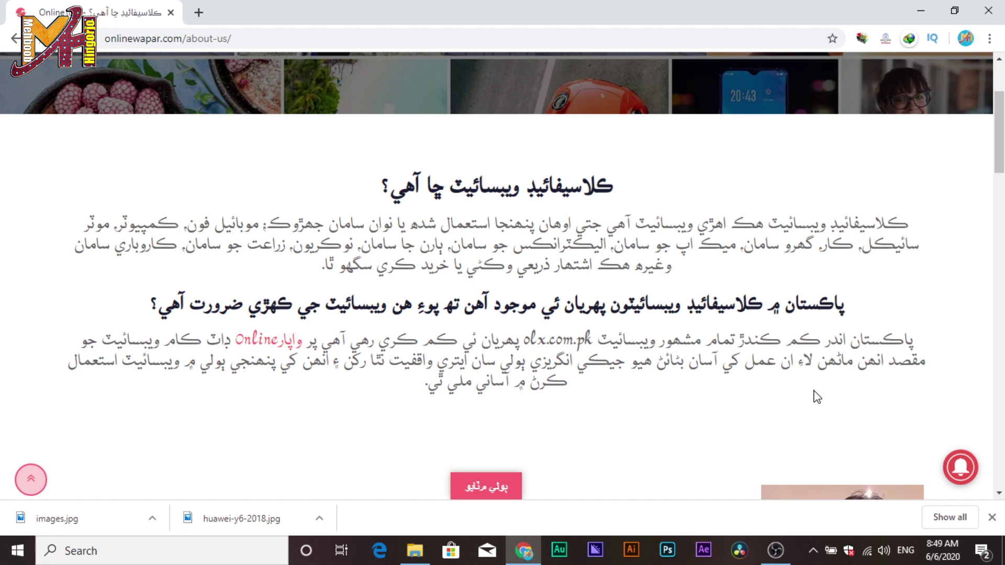
pyautogui.scroll(-6, 815, 391)
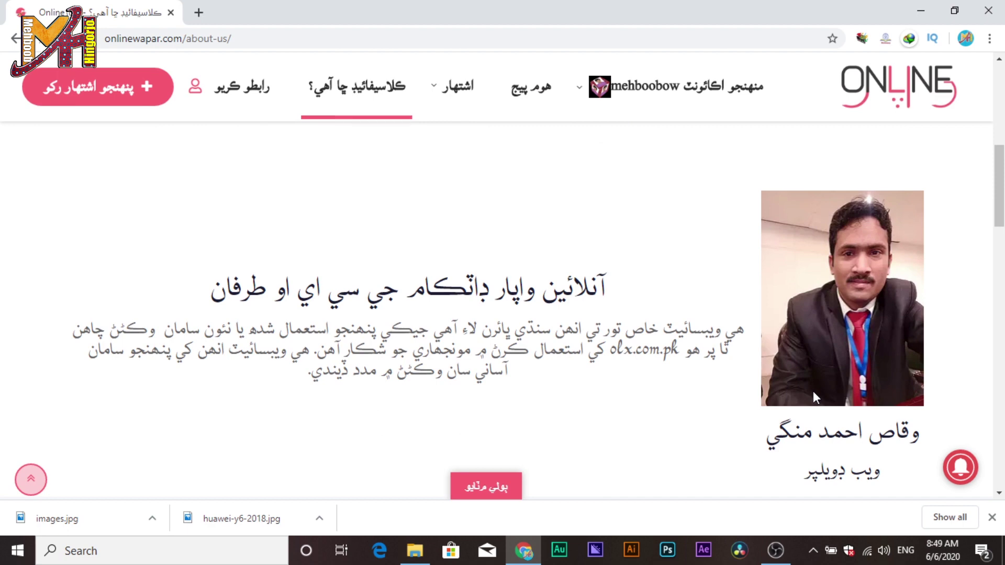
pyautogui.scroll(-1, 813, 391)
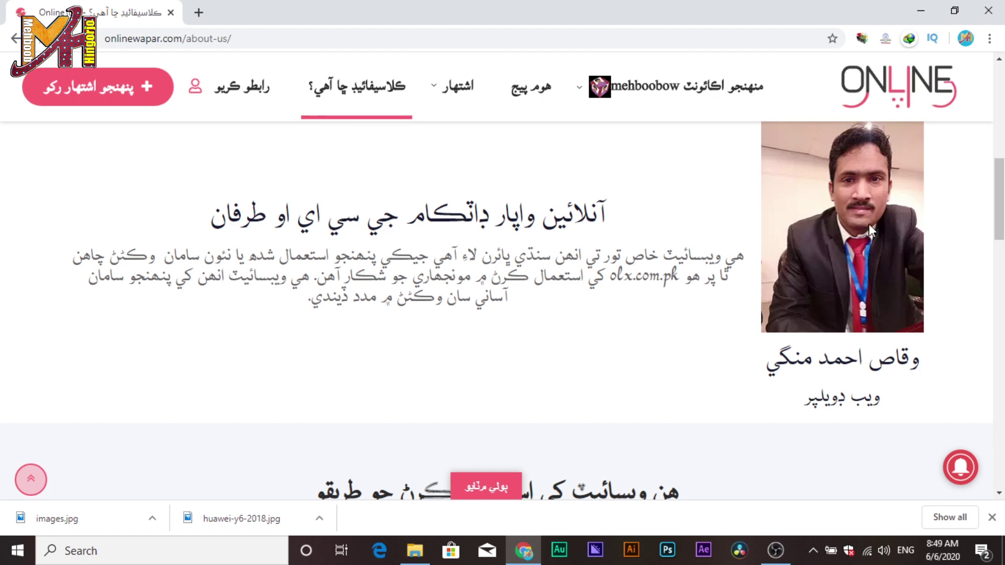
pyautogui.scroll(-4, 869, 224)
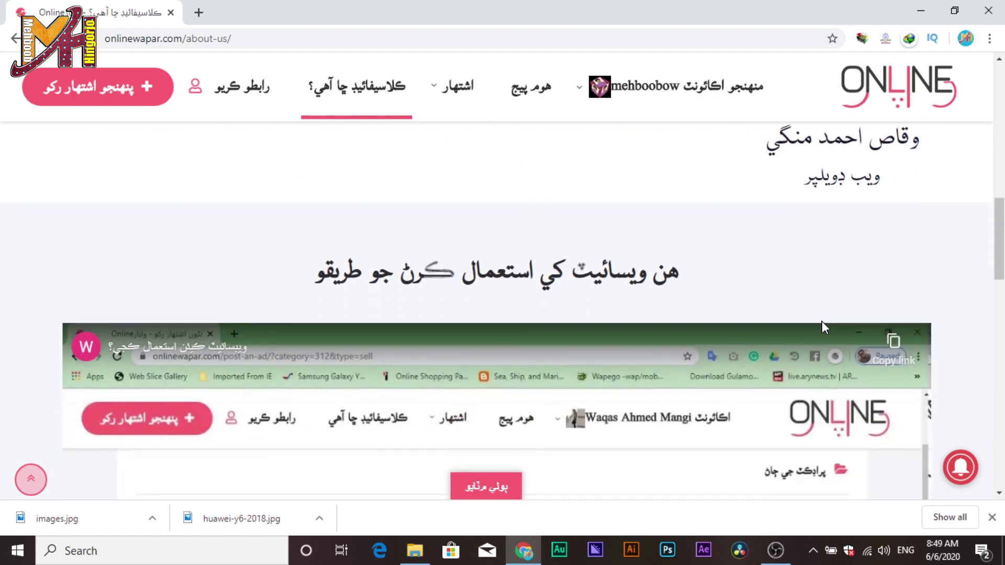